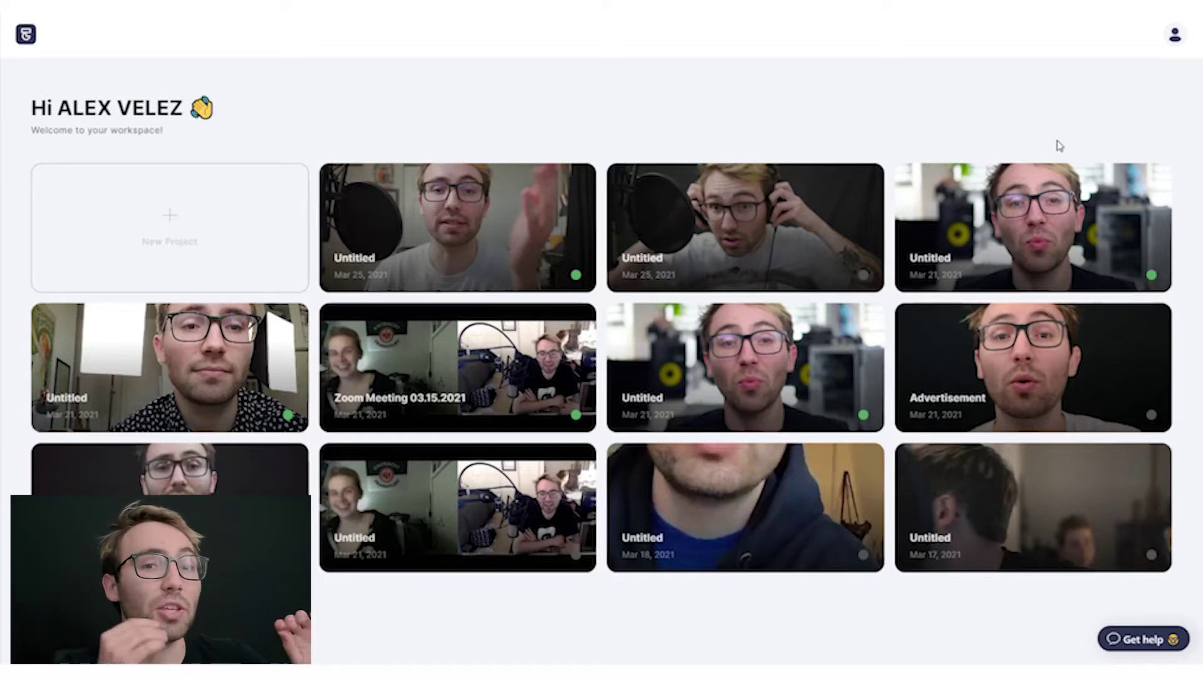
Create a new project and upload 'zoom_ts edit.mp4' so it gets transcribed.
click(151, 231)
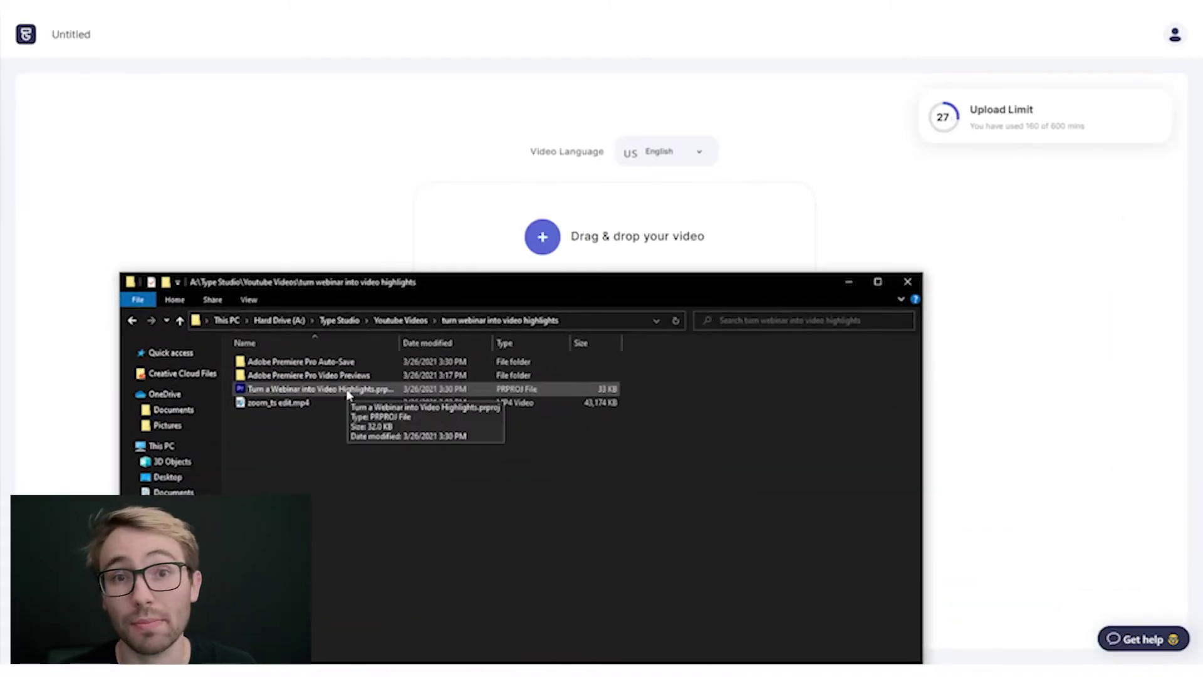
drag(279, 404, 556, 254)
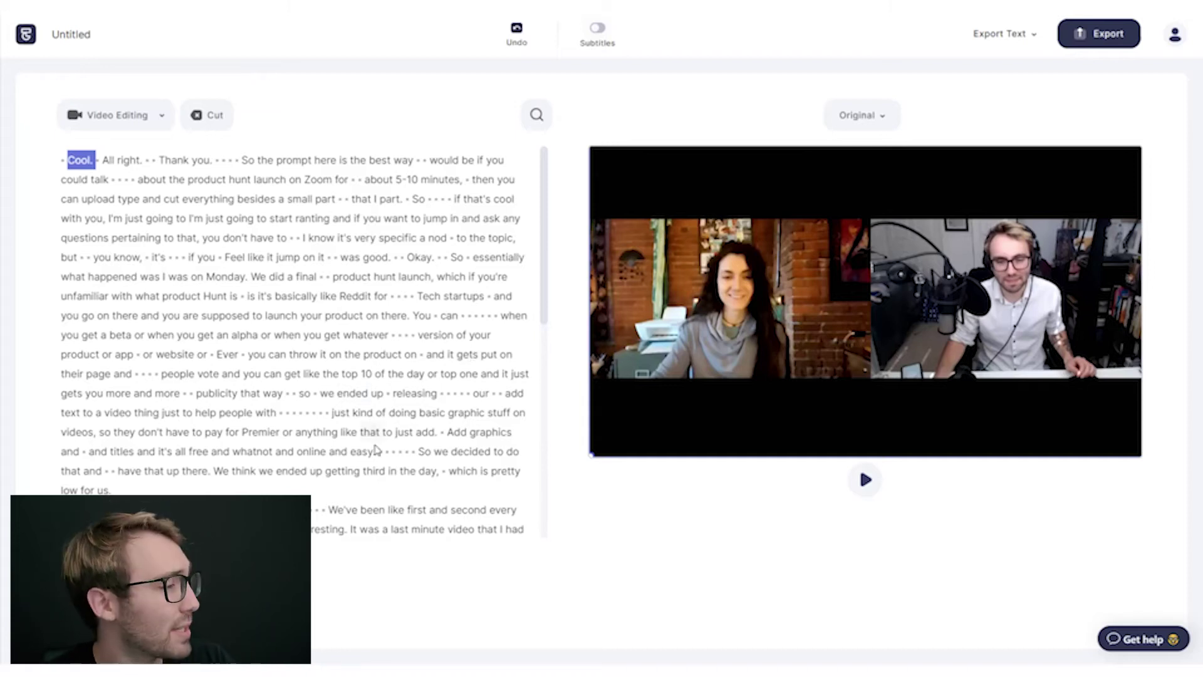
Scroll down through the finished transcript of the Zoom recording.
scroll(376, 450, down, 2)
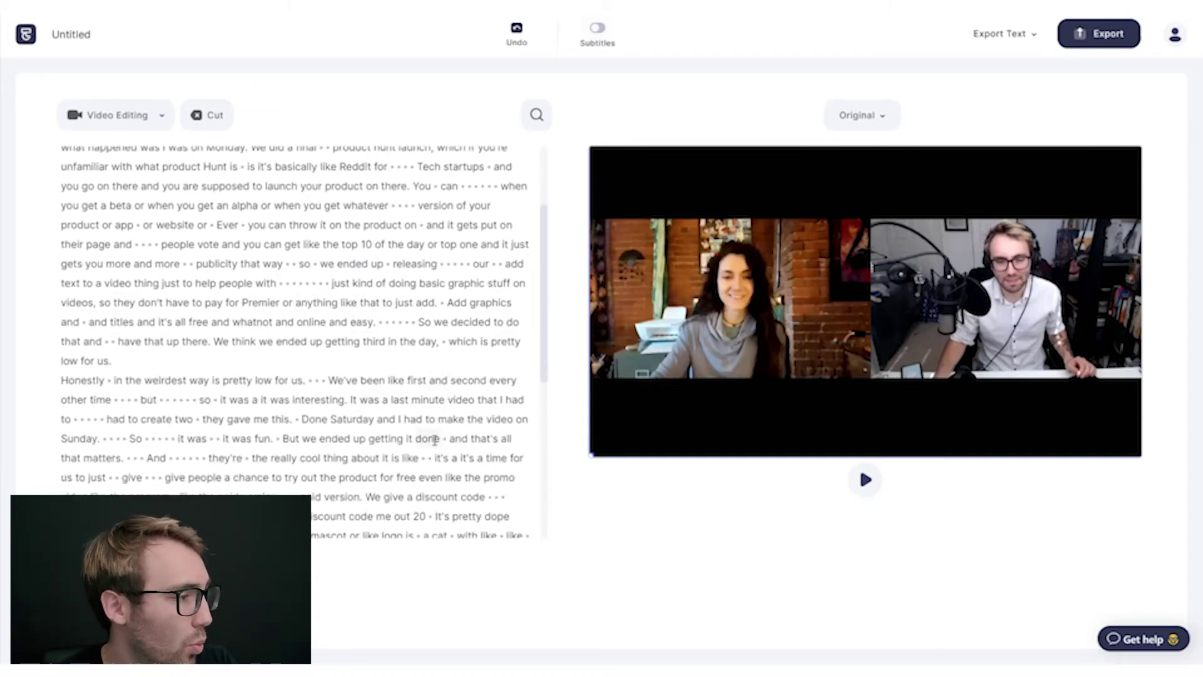
scroll(477, 441, down, 2)
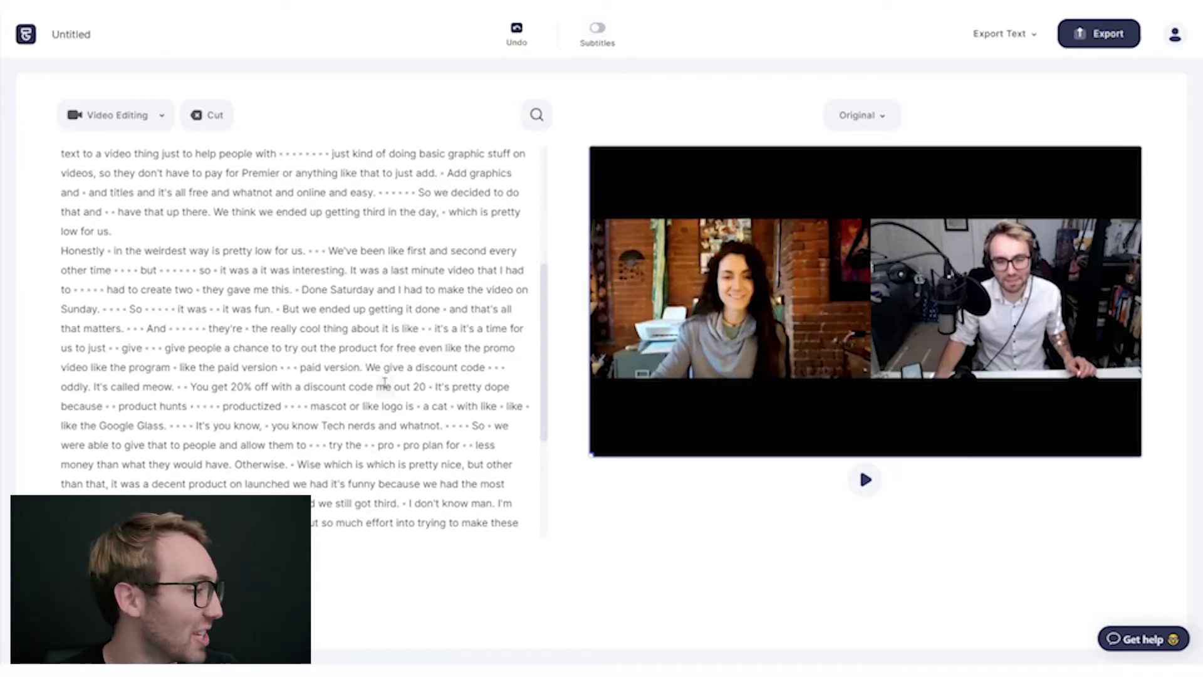
scroll(385, 382, down, 2)
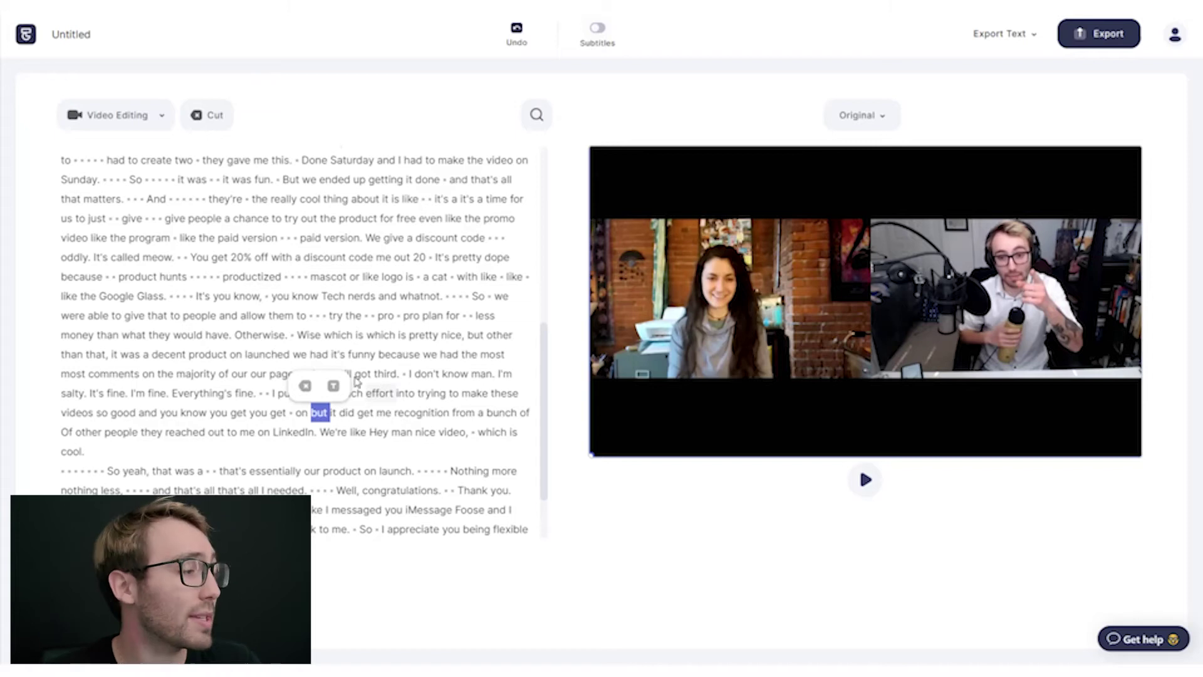
Cut everything before 'but it did get me recognition' and play back to check.
click(306, 416)
drag(307, 348, 112, 160)
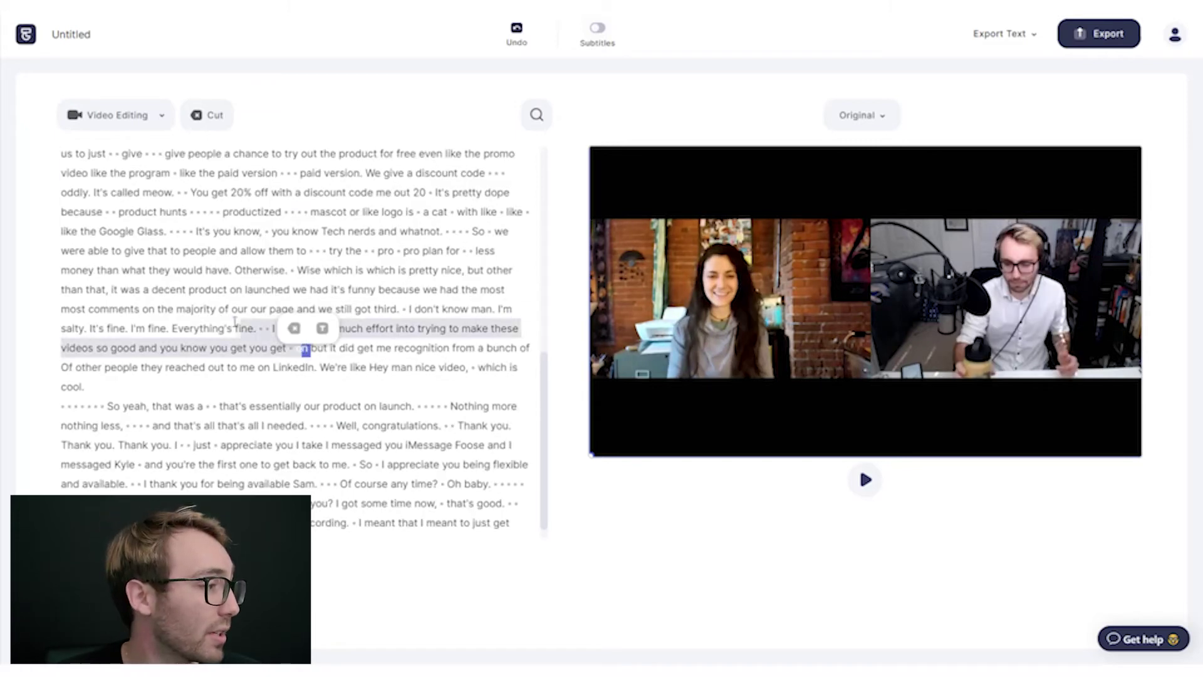
click(212, 123)
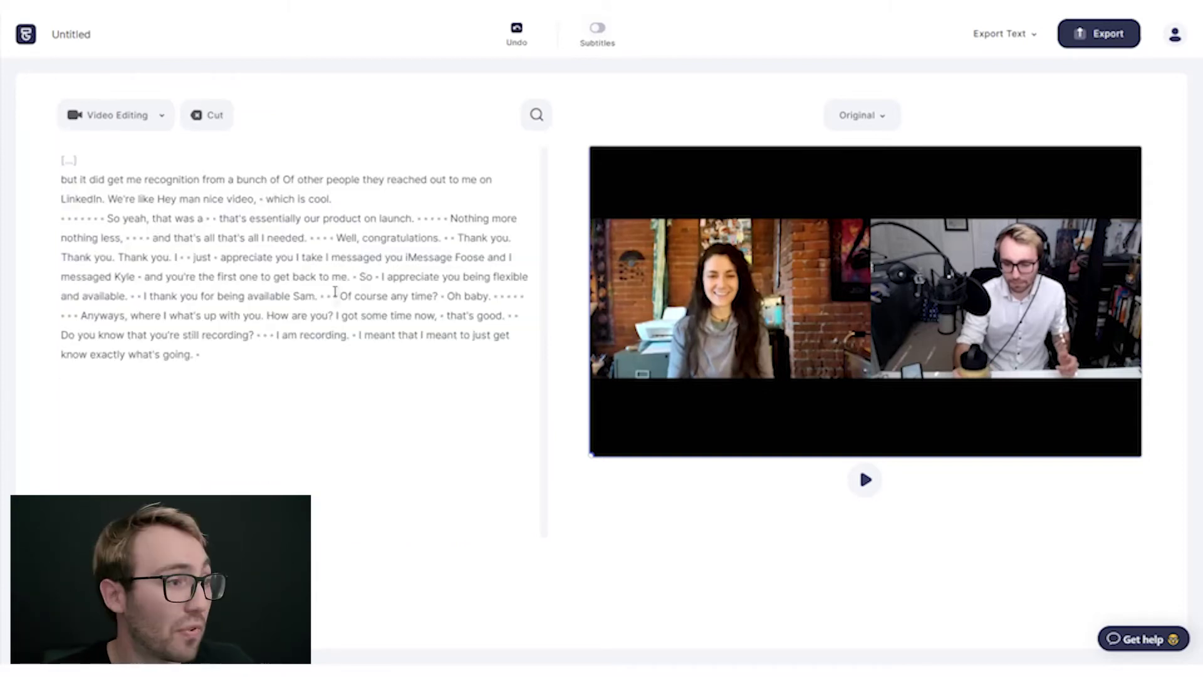
double_click(68, 180)
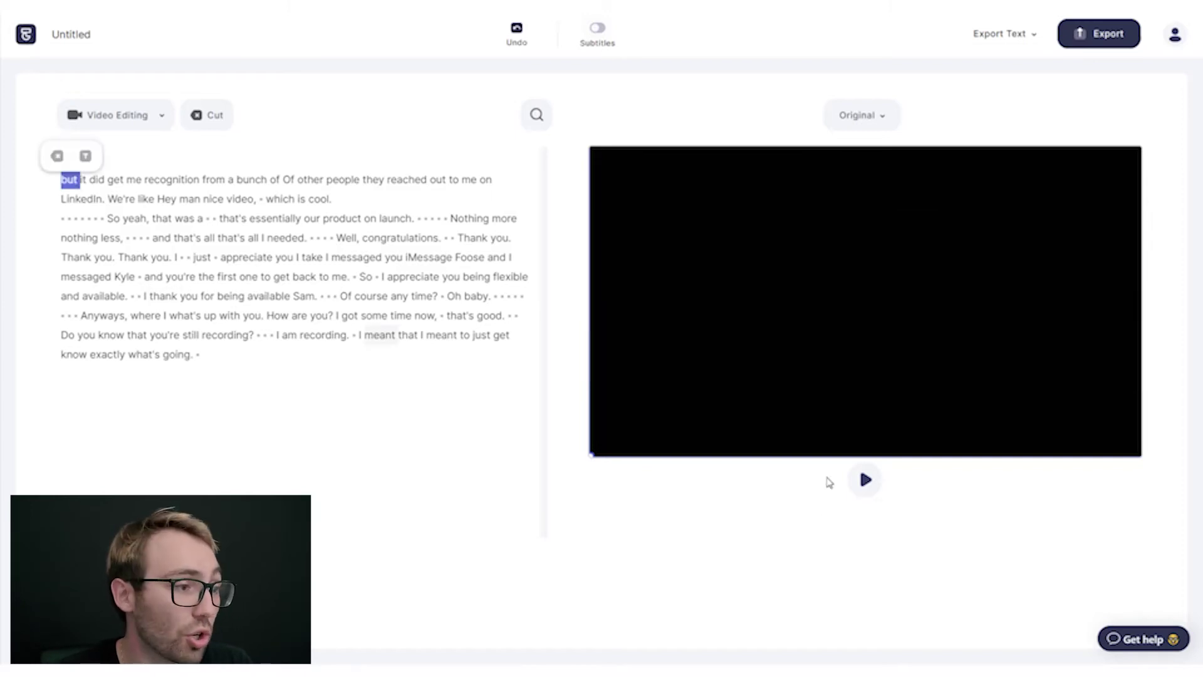
click(865, 479)
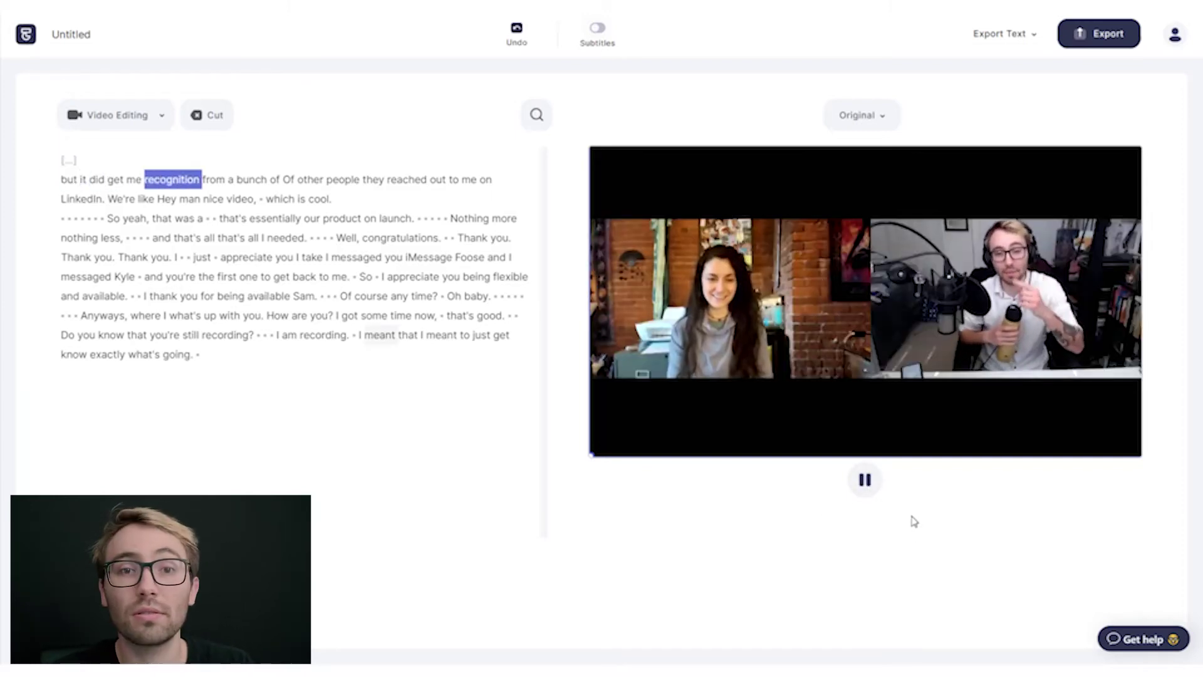
click(865, 481)
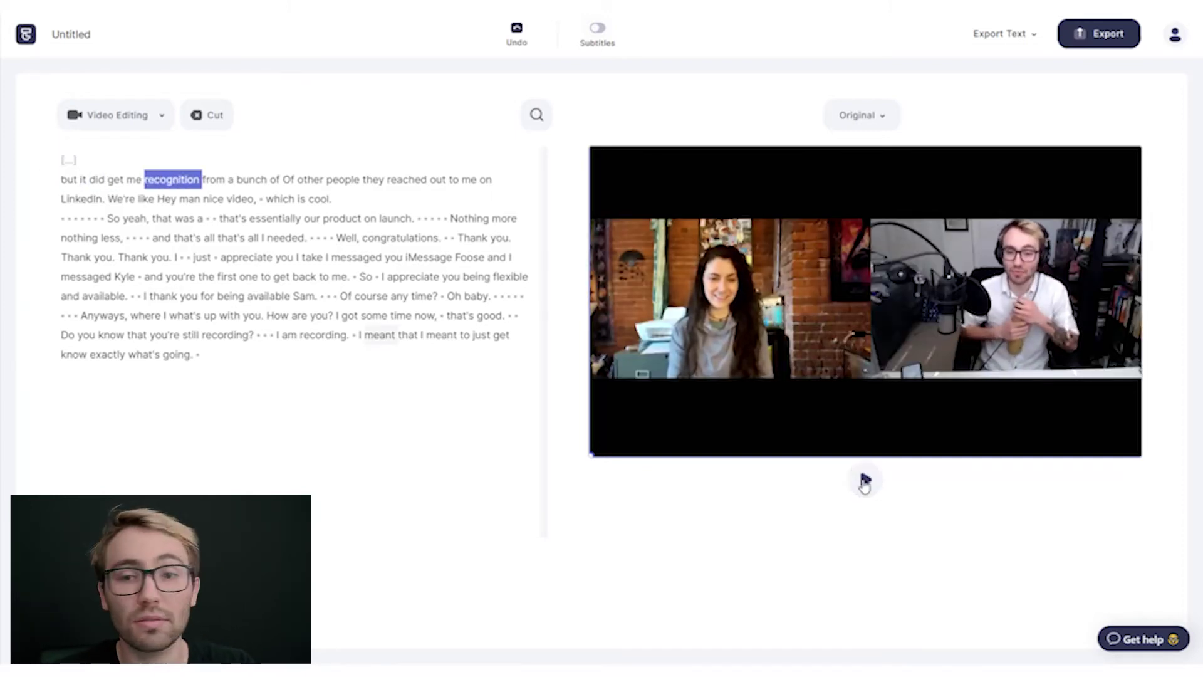
Remove all transcript text after 'which is cool.'.
click(64, 219)
drag(64, 220, 200, 348)
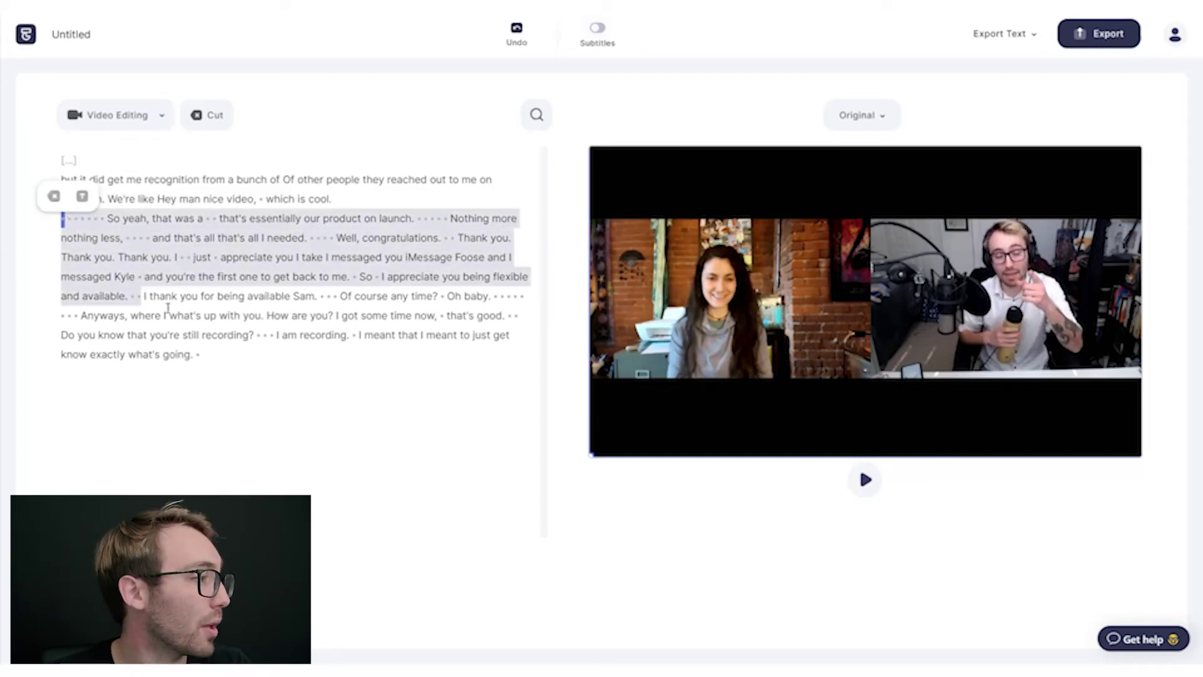
click(215, 116)
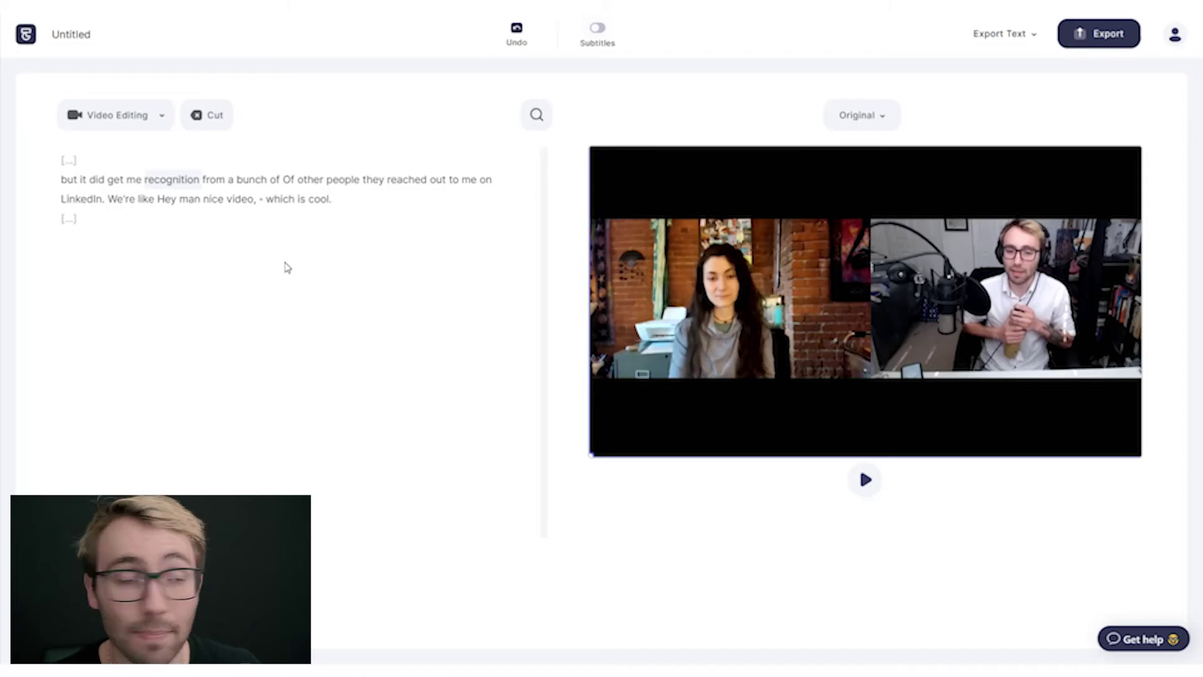
click(68, 221)
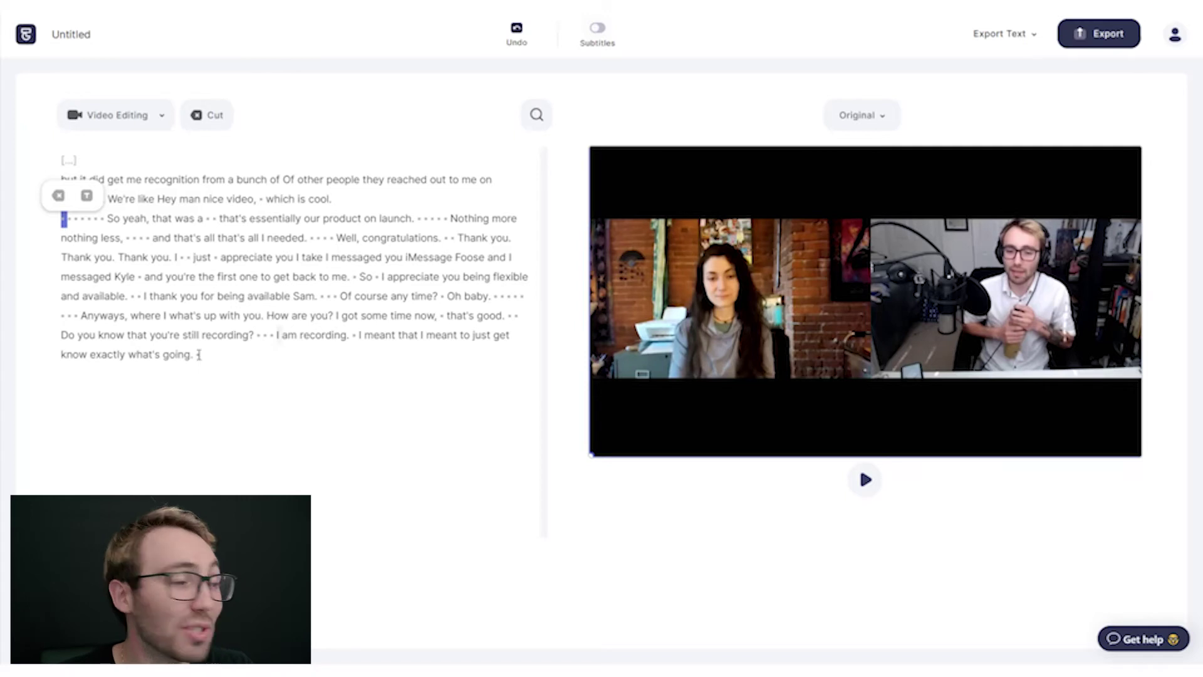
key(Delete)
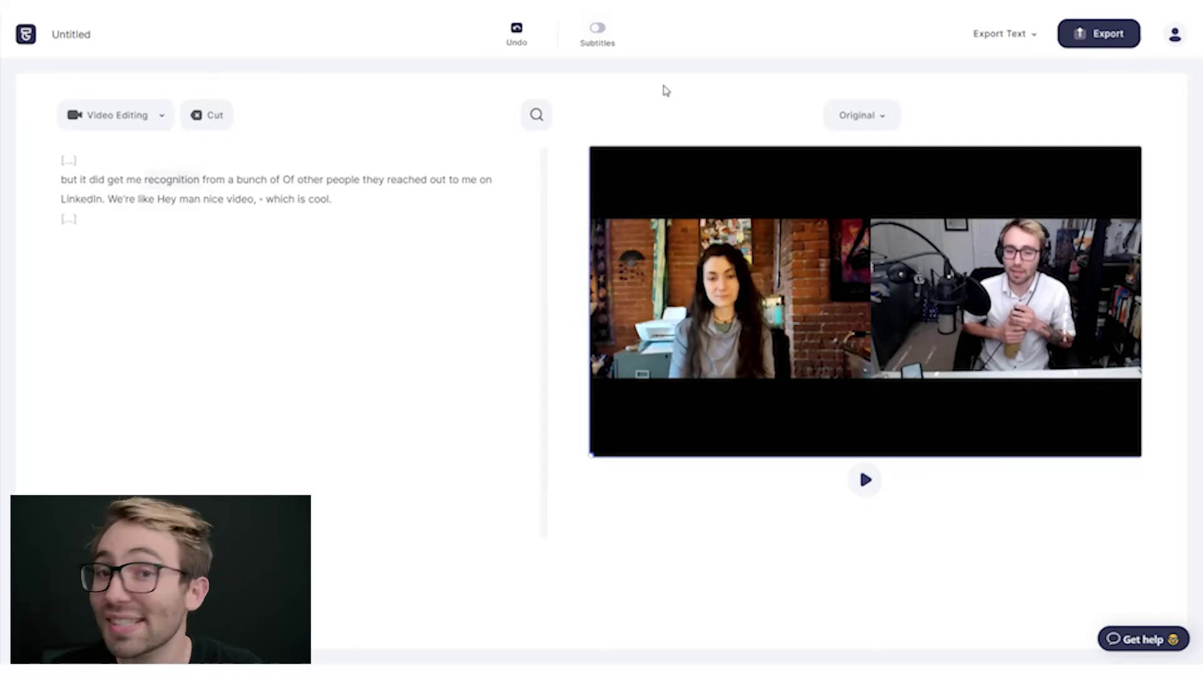
Add a text overlay starting at 'but' reading 'Responses to Videos'.
double_click(70, 180)
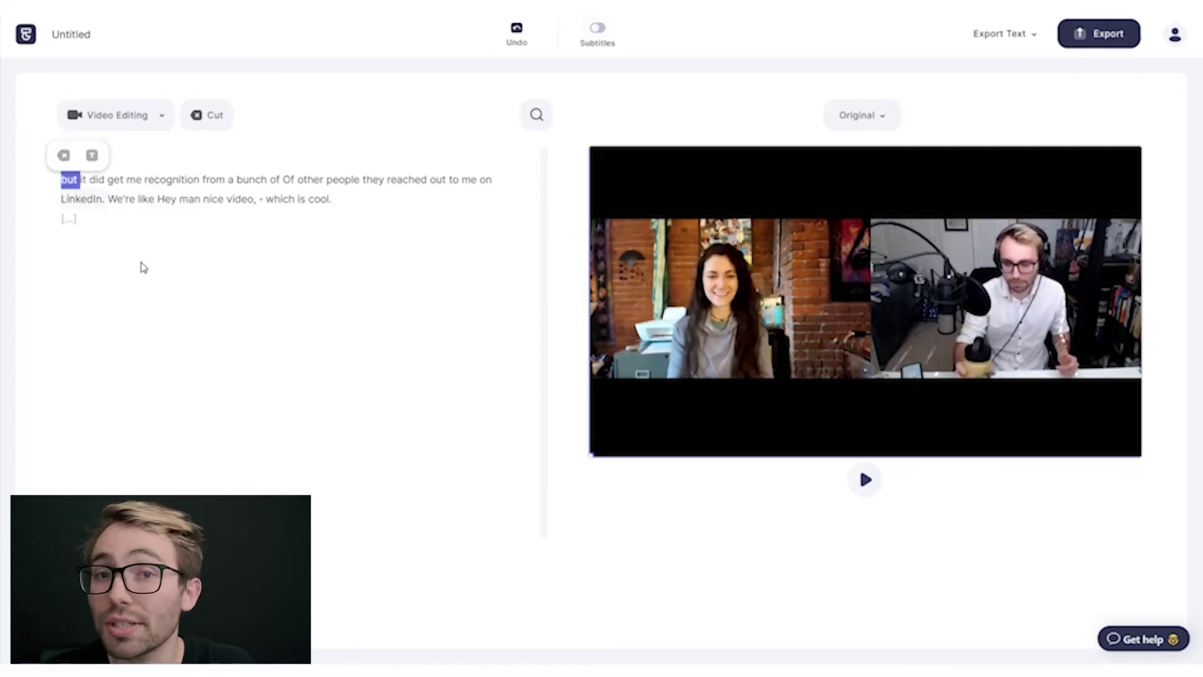
click(93, 157)
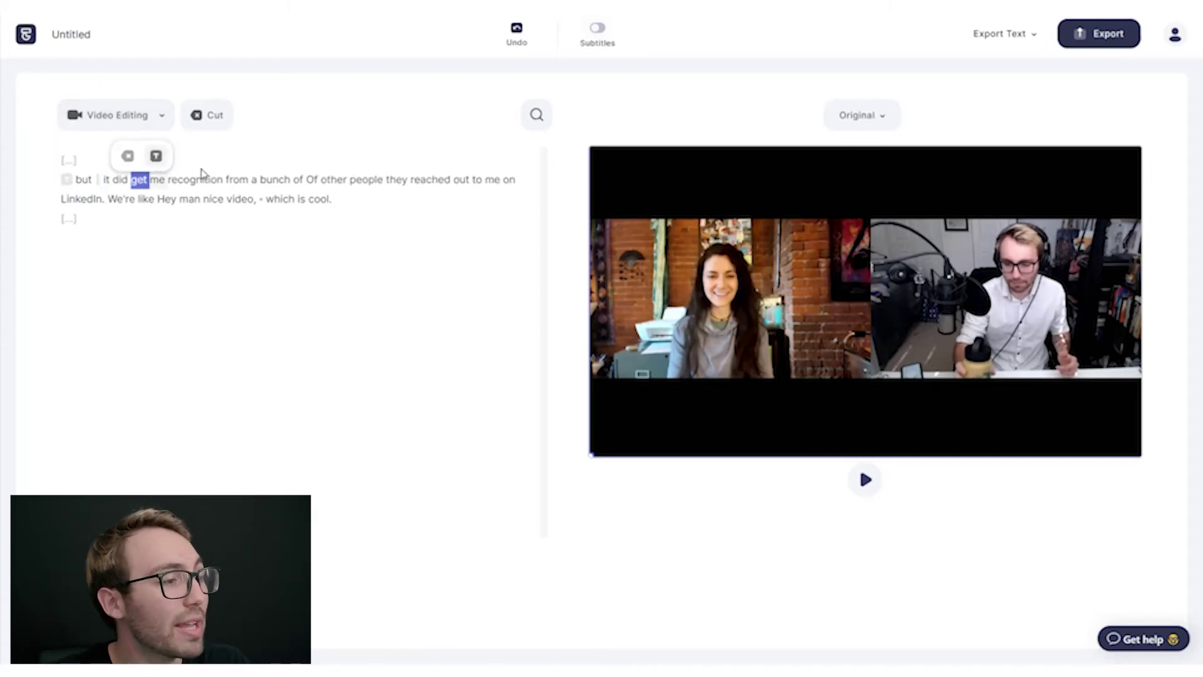
click(67, 180)
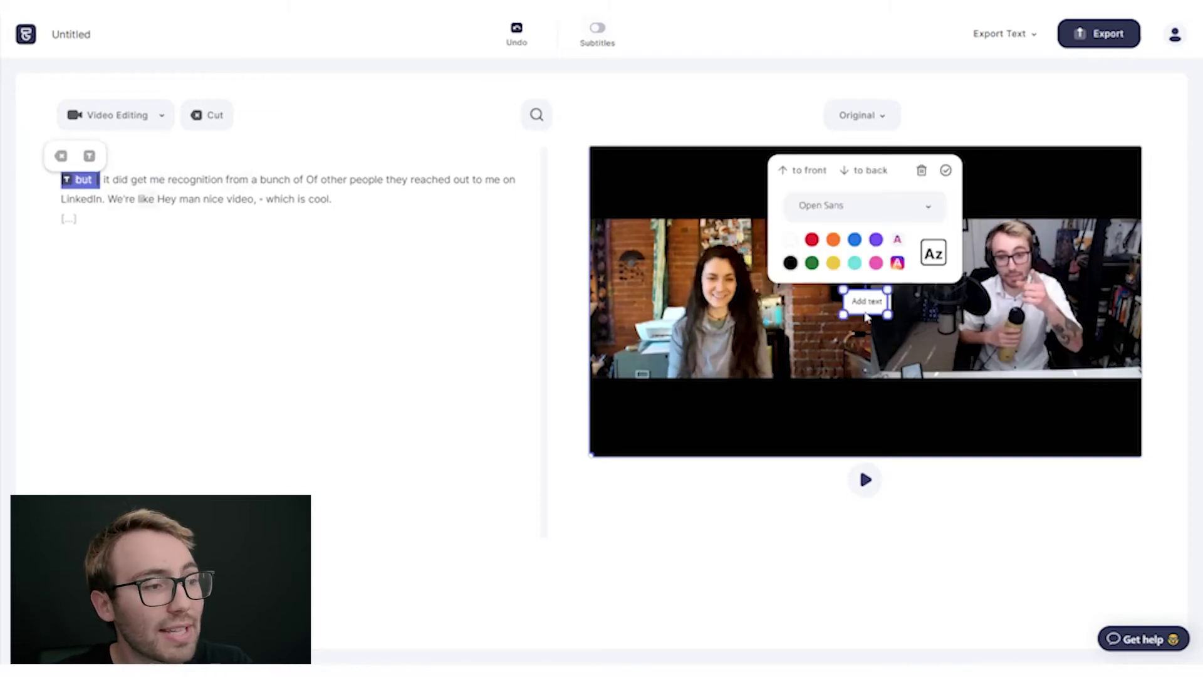
drag(840, 315, 766, 370)
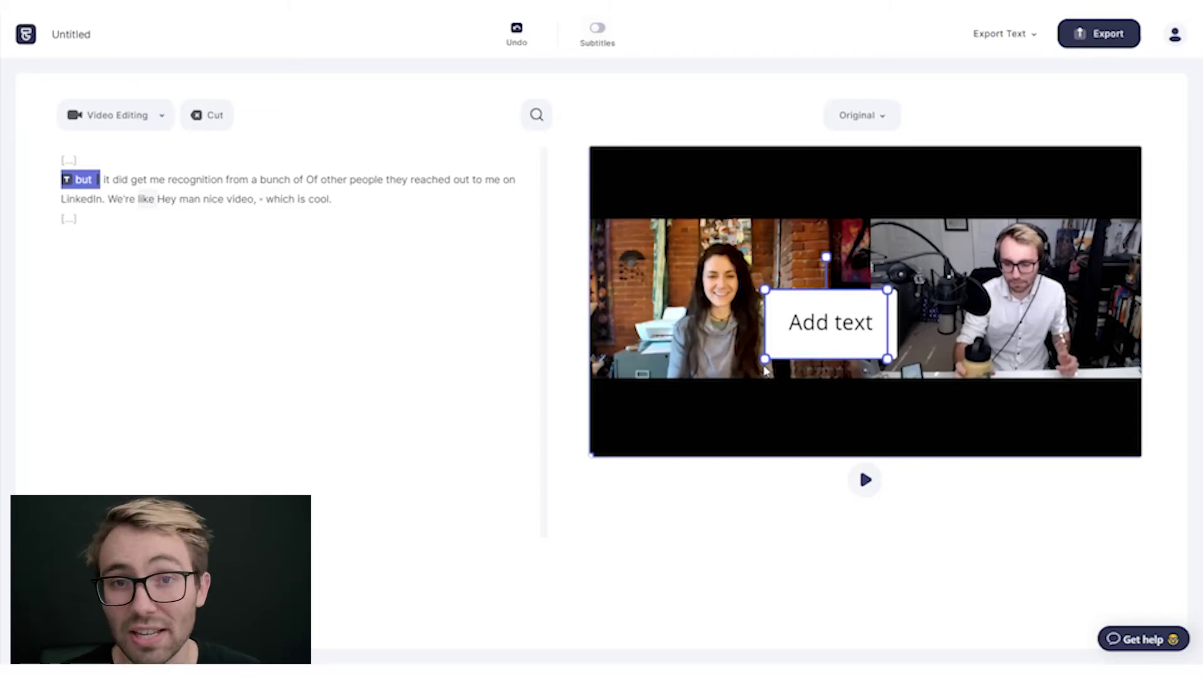
click(833, 324)
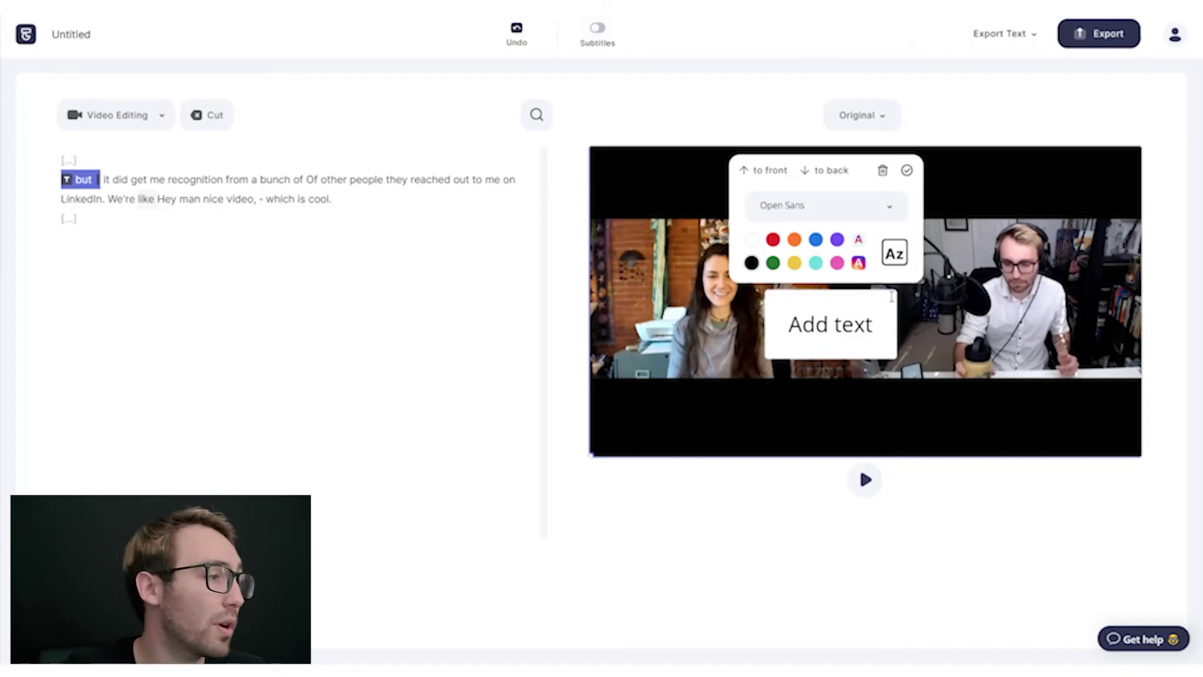
drag(874, 324, 787, 323)
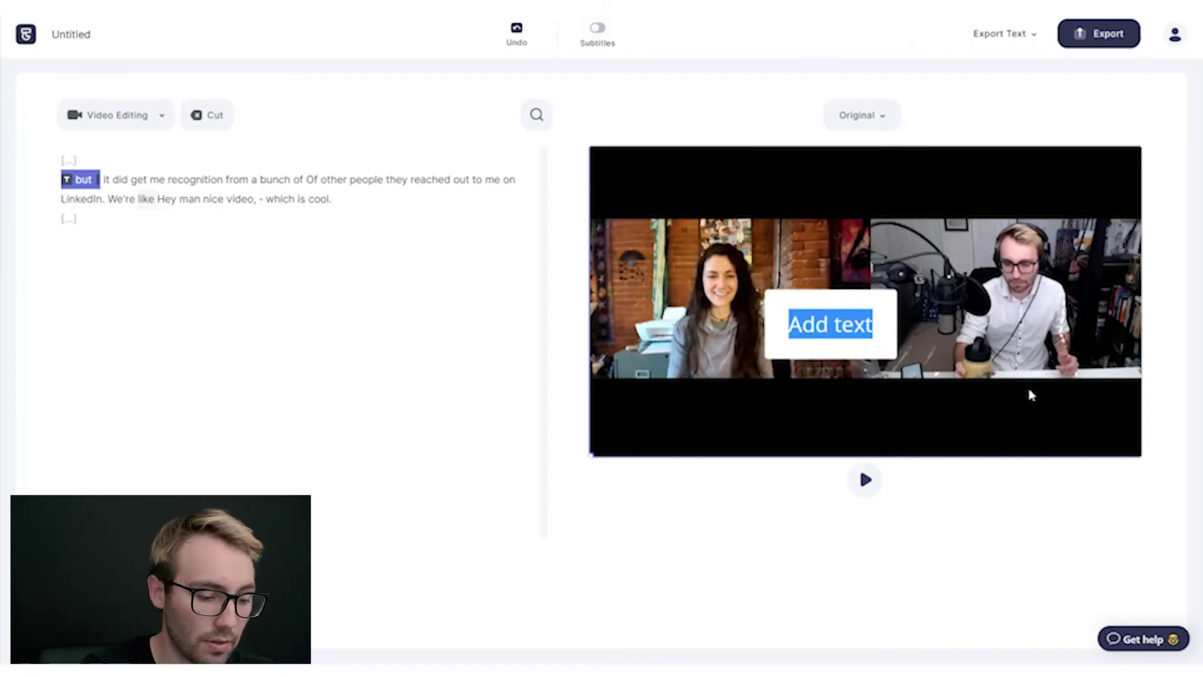
text(Respons)
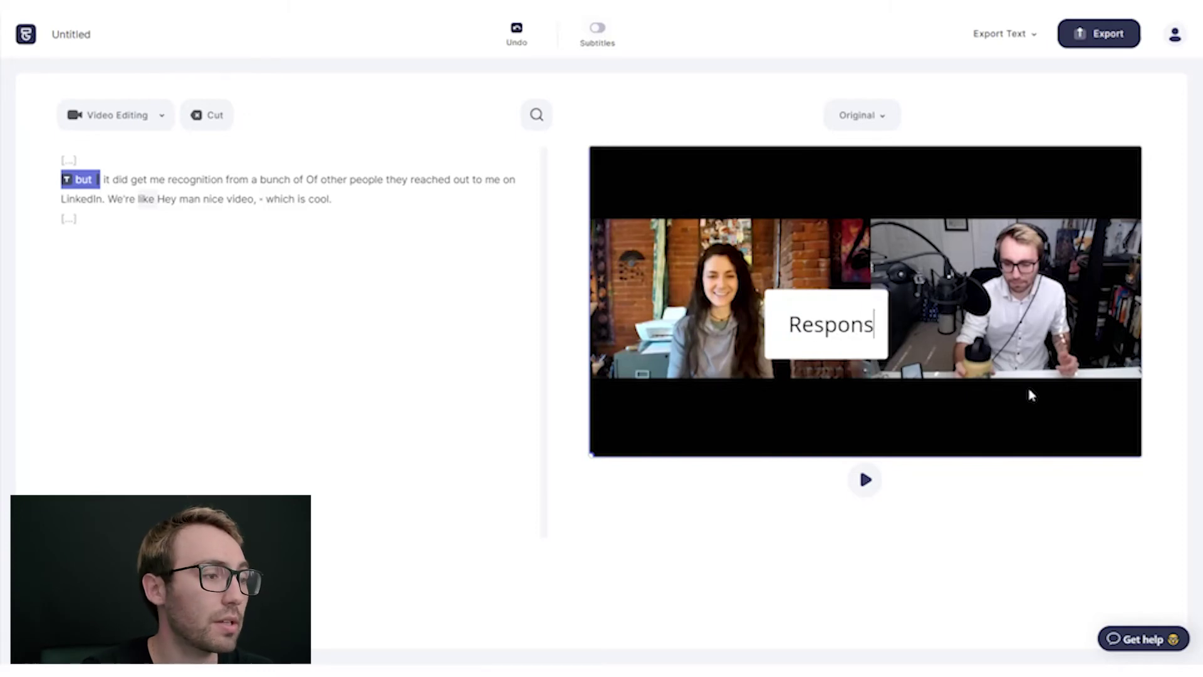
text(es to Vid)
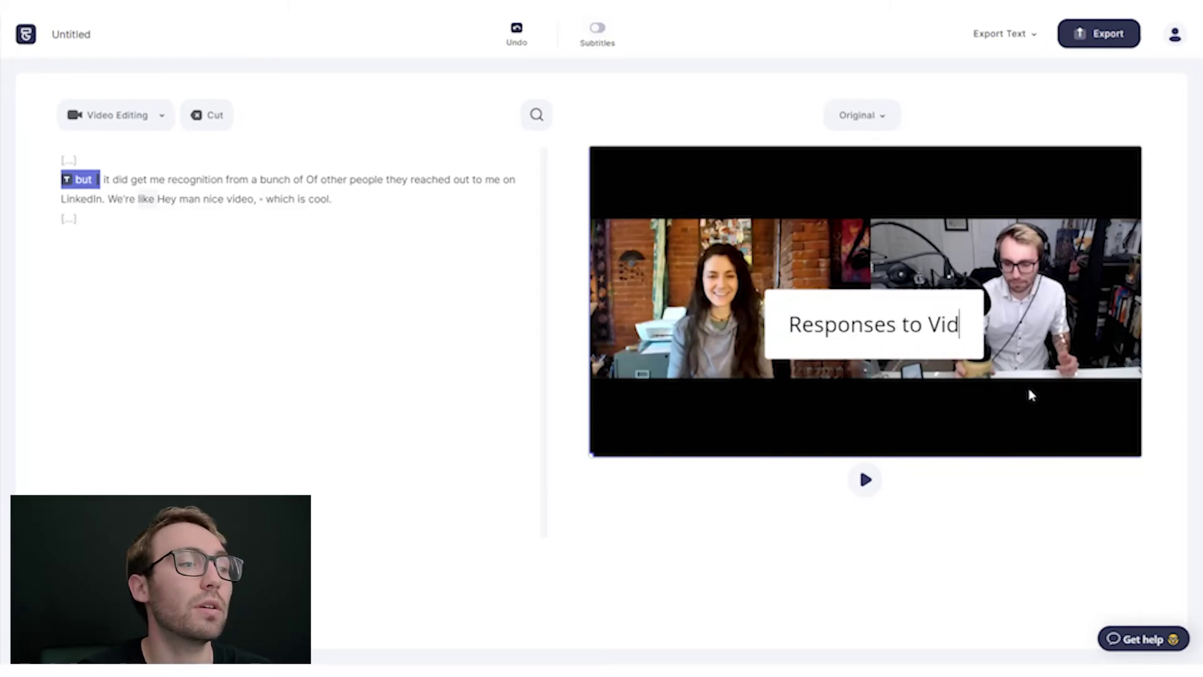
text(eos)
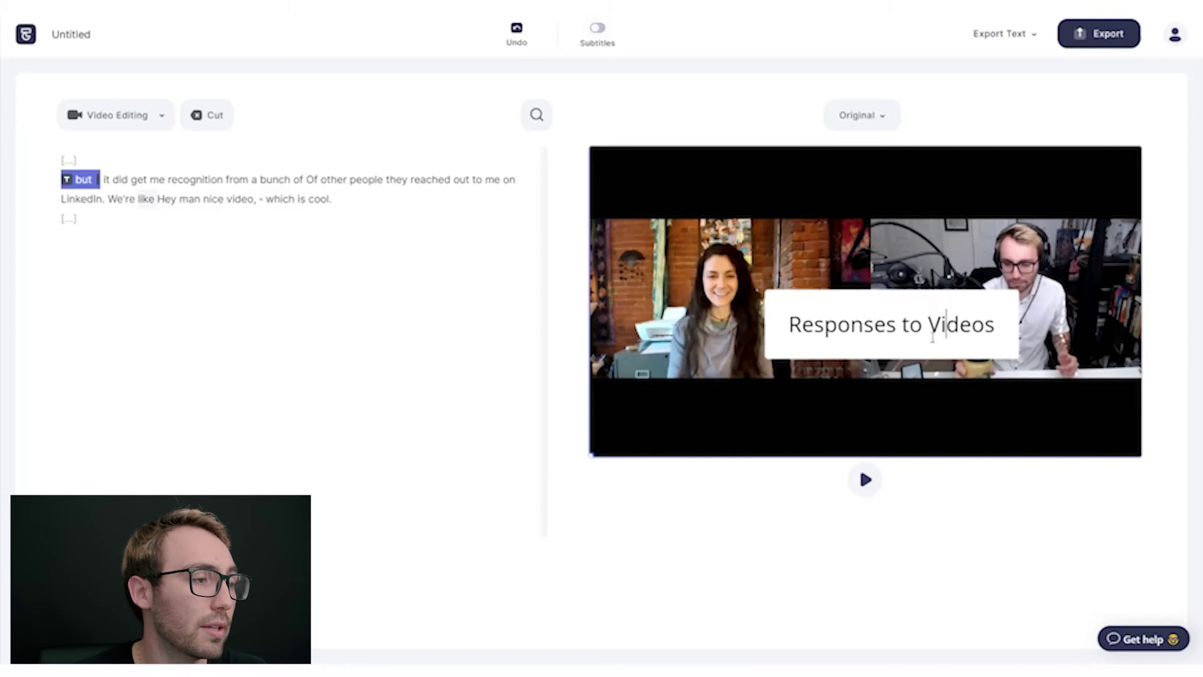
click(912, 290)
Move the title box to the video's top-left corner and shrink it.
drag(884, 298, 740, 164)
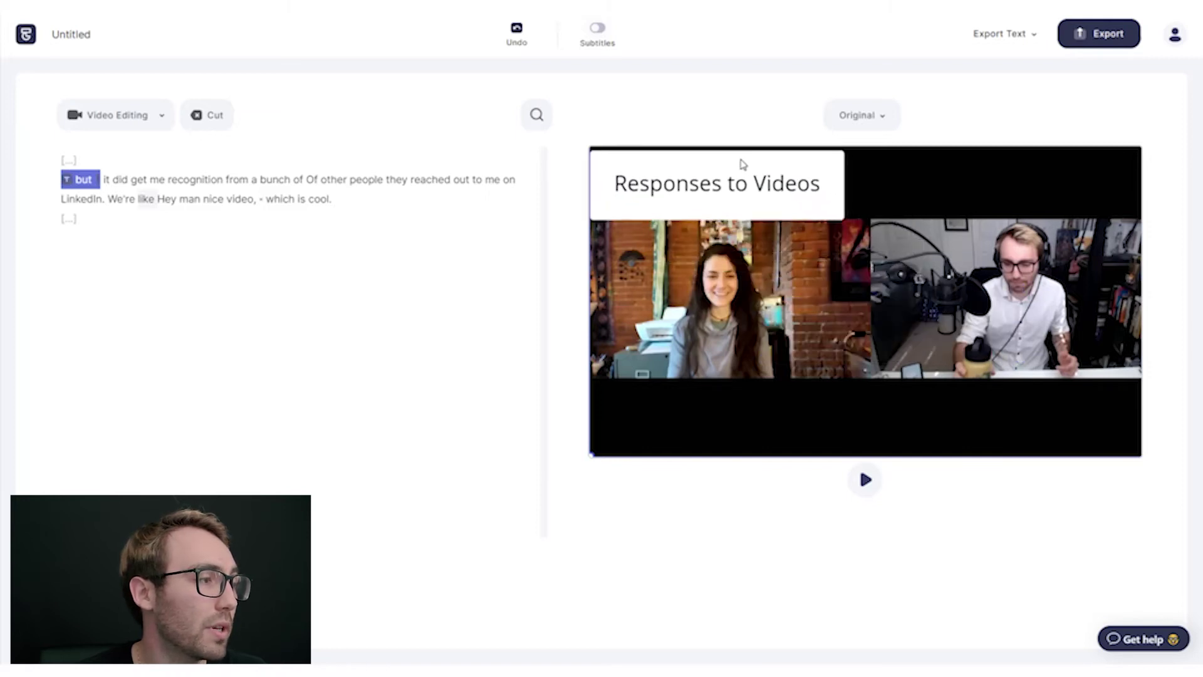
click(815, 178)
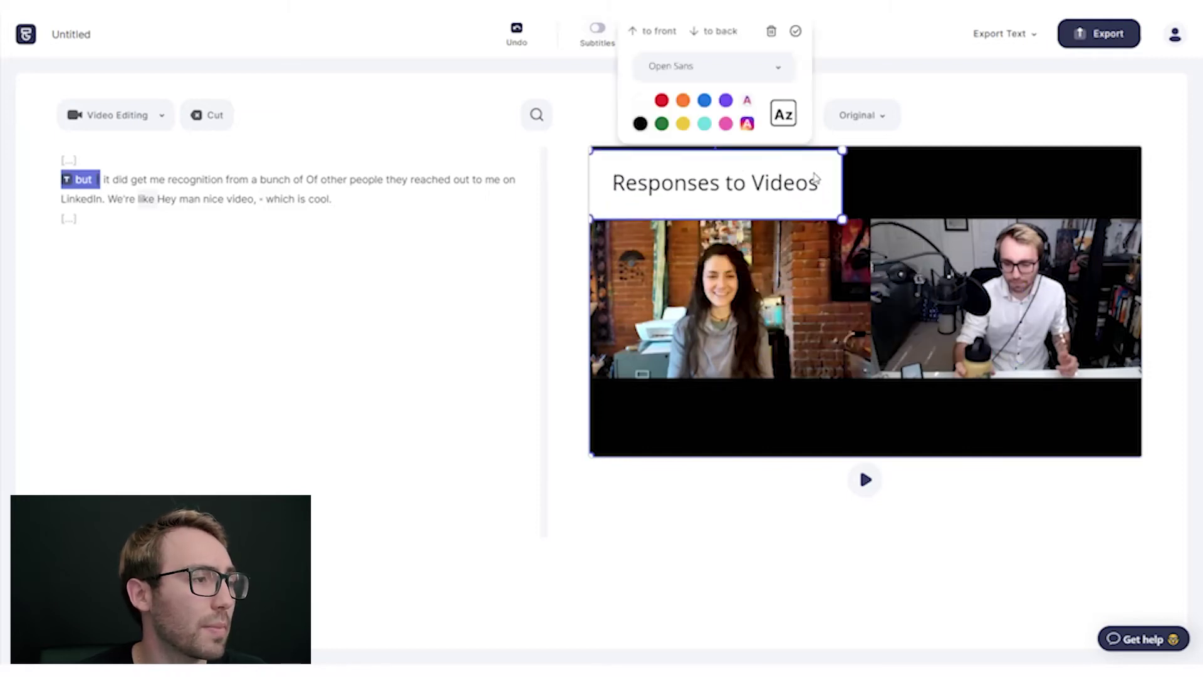
drag(842, 151, 773, 168)
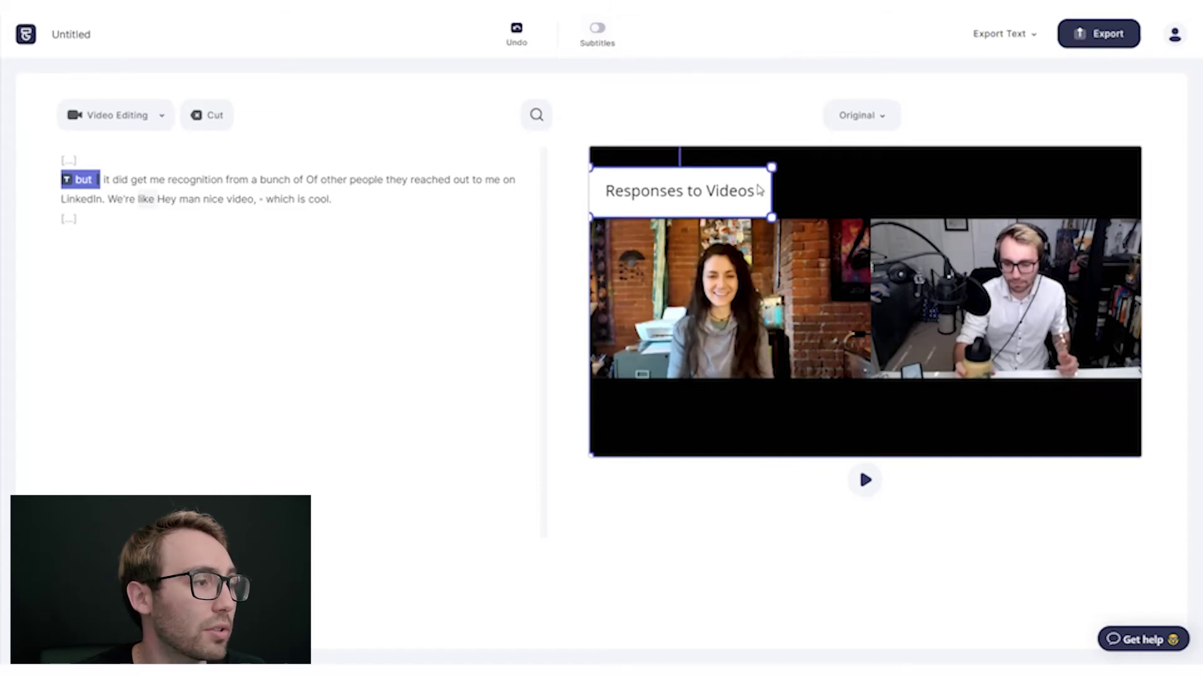
click(897, 193)
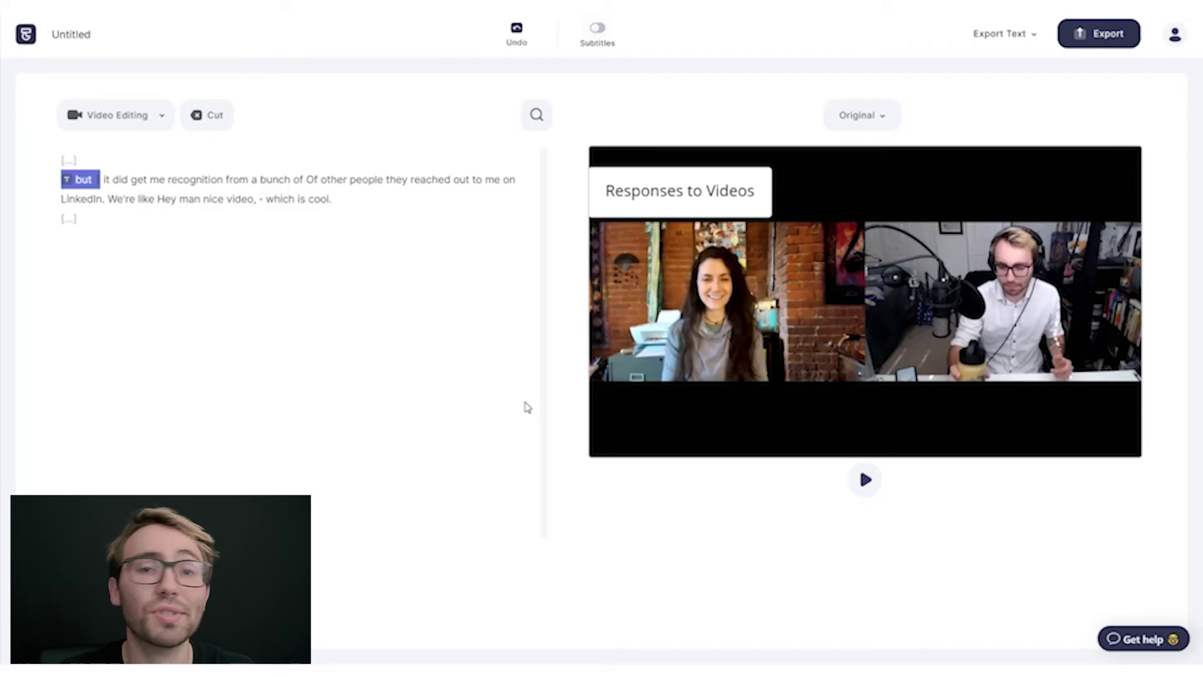
Add a text box, send it behind the title, and stretch it across the video top.
click(111, 160)
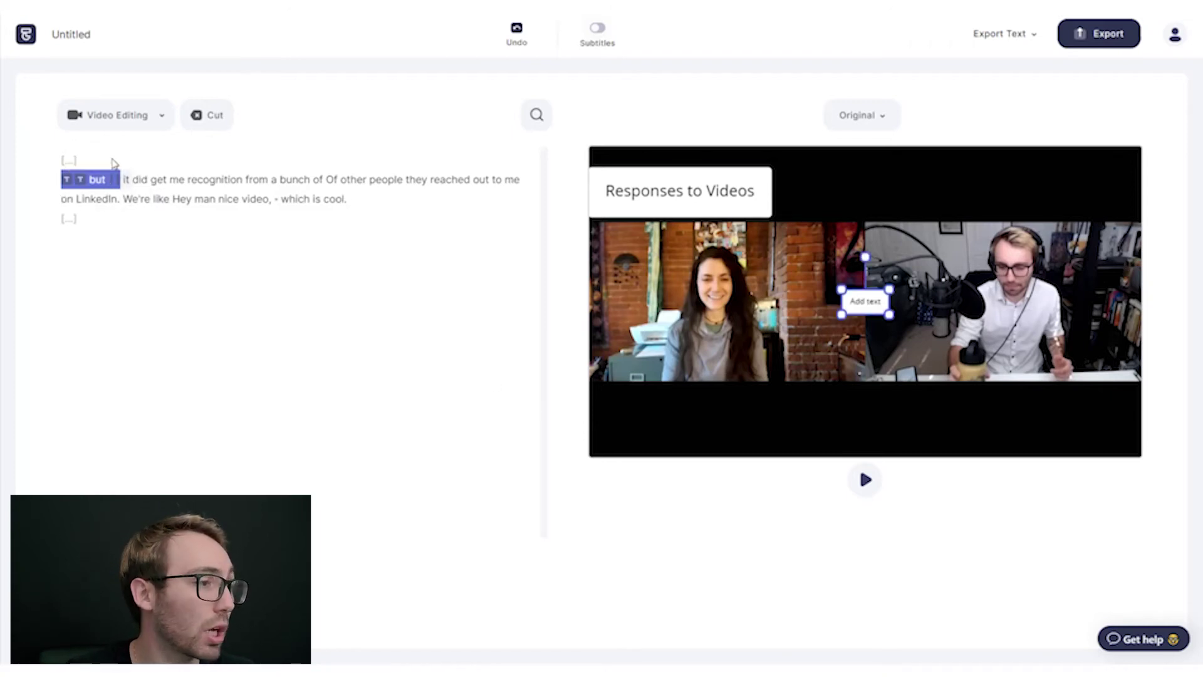
mouse_move(889, 289)
mouse_down()
mouse_move(803, 203)
mouse_move(816, 212)
mouse_up()
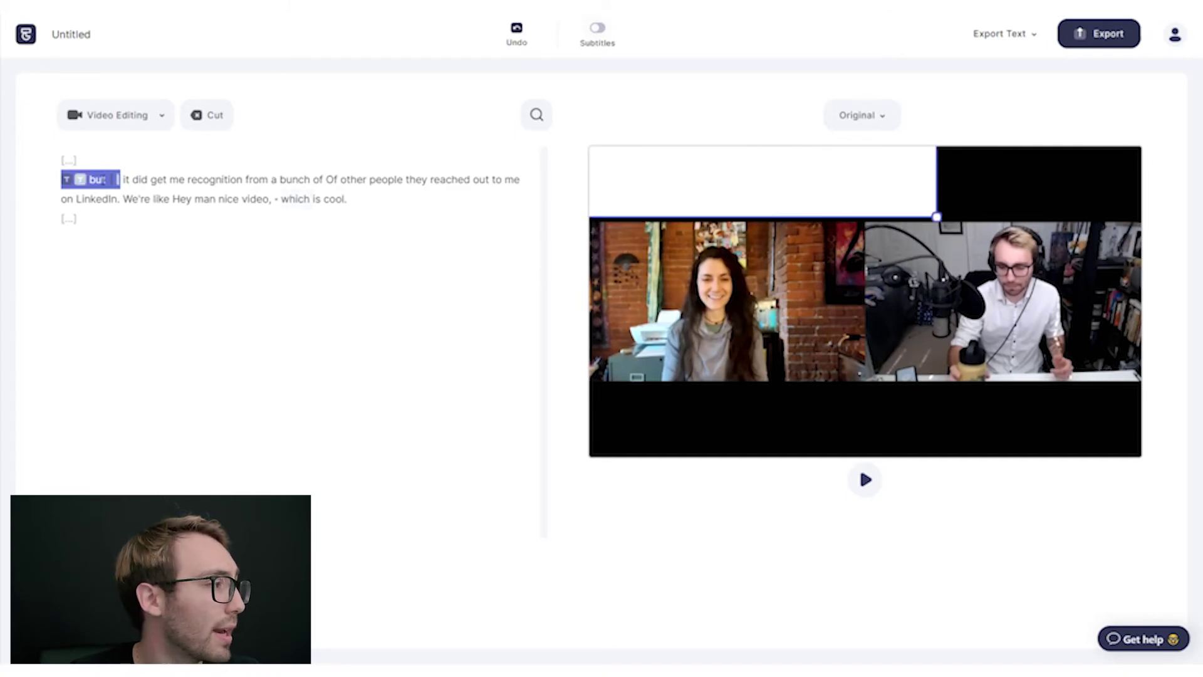
drag(684, 207, 785, 391)
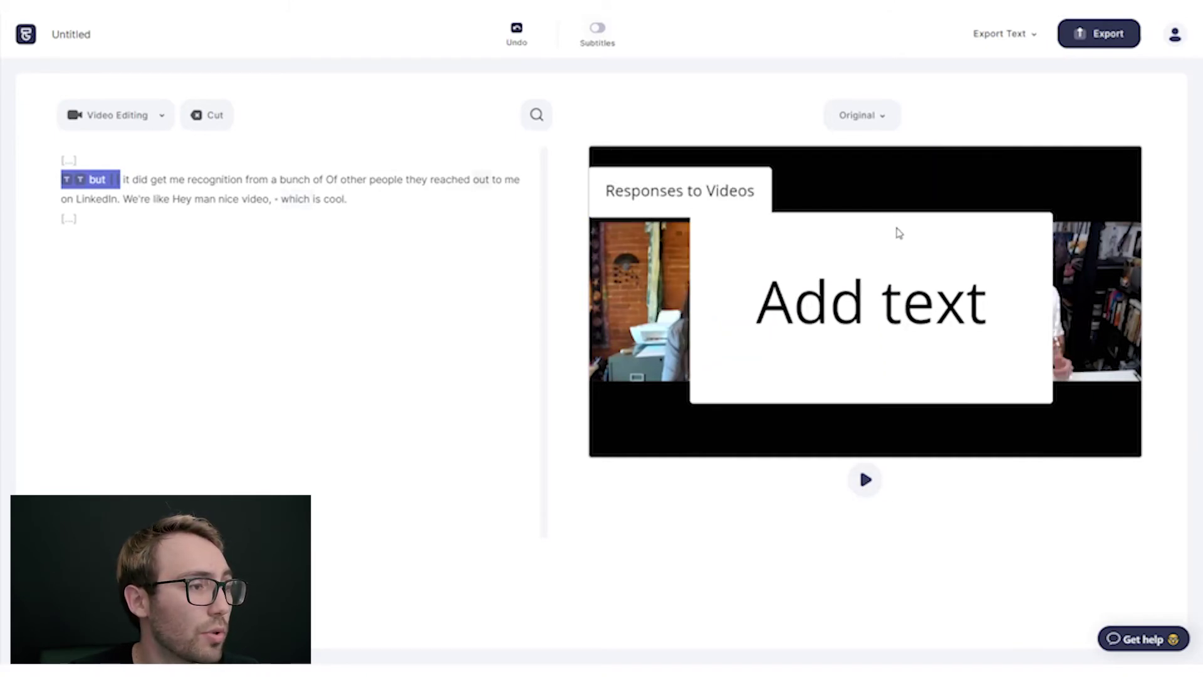
click(897, 231)
click(877, 100)
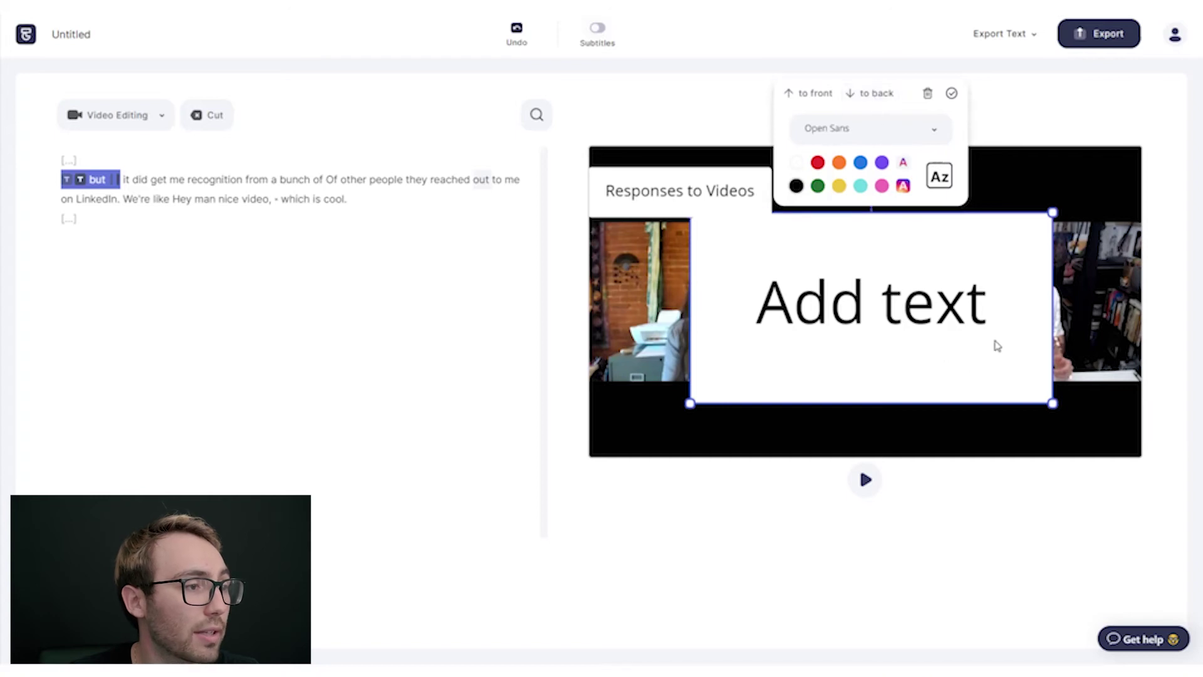
drag(1018, 390, 910, 200)
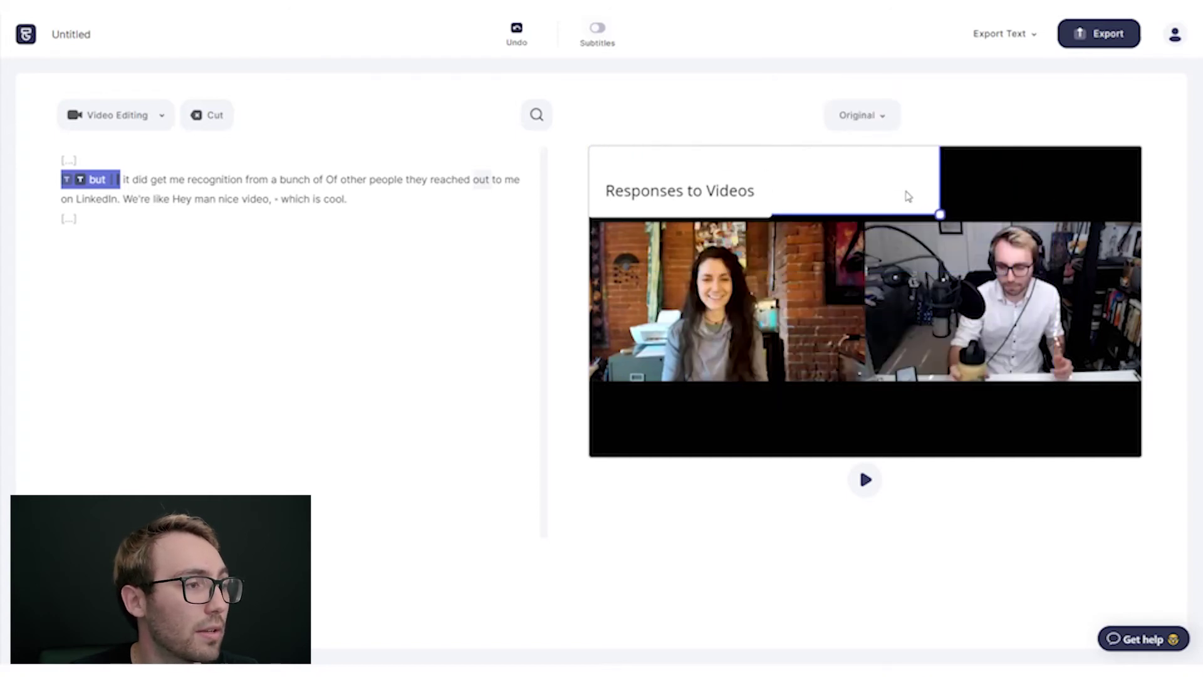
drag(941, 217, 1077, 217)
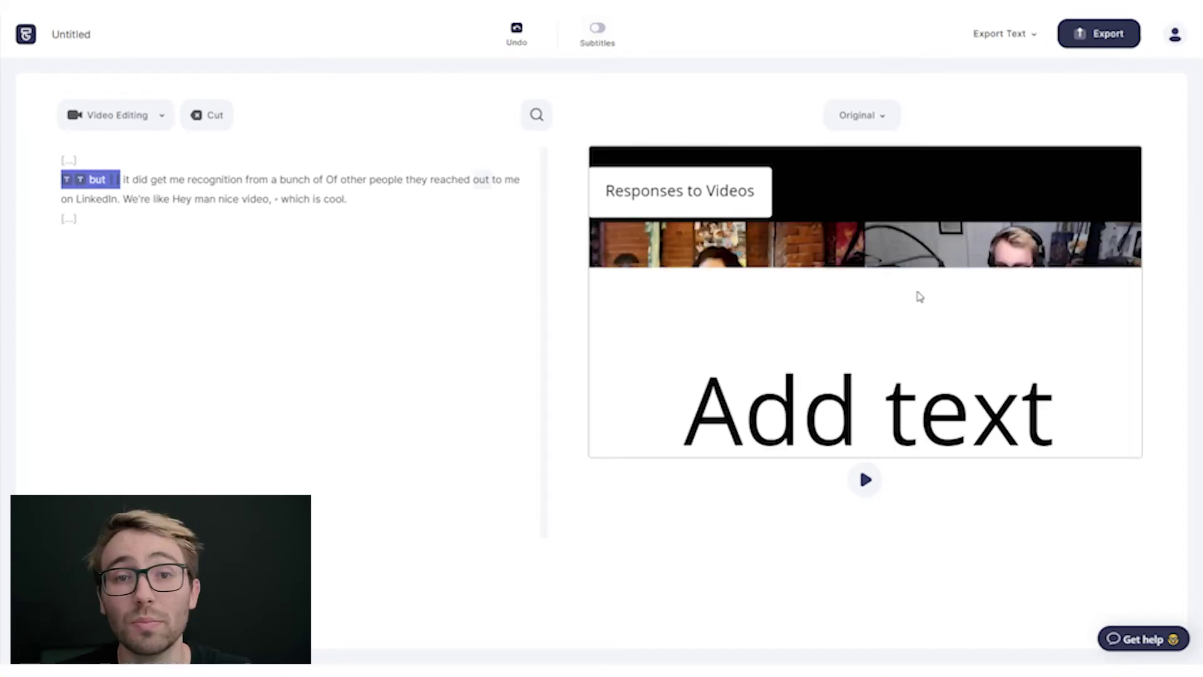
Colour the new top banner box orange.
click(919, 296)
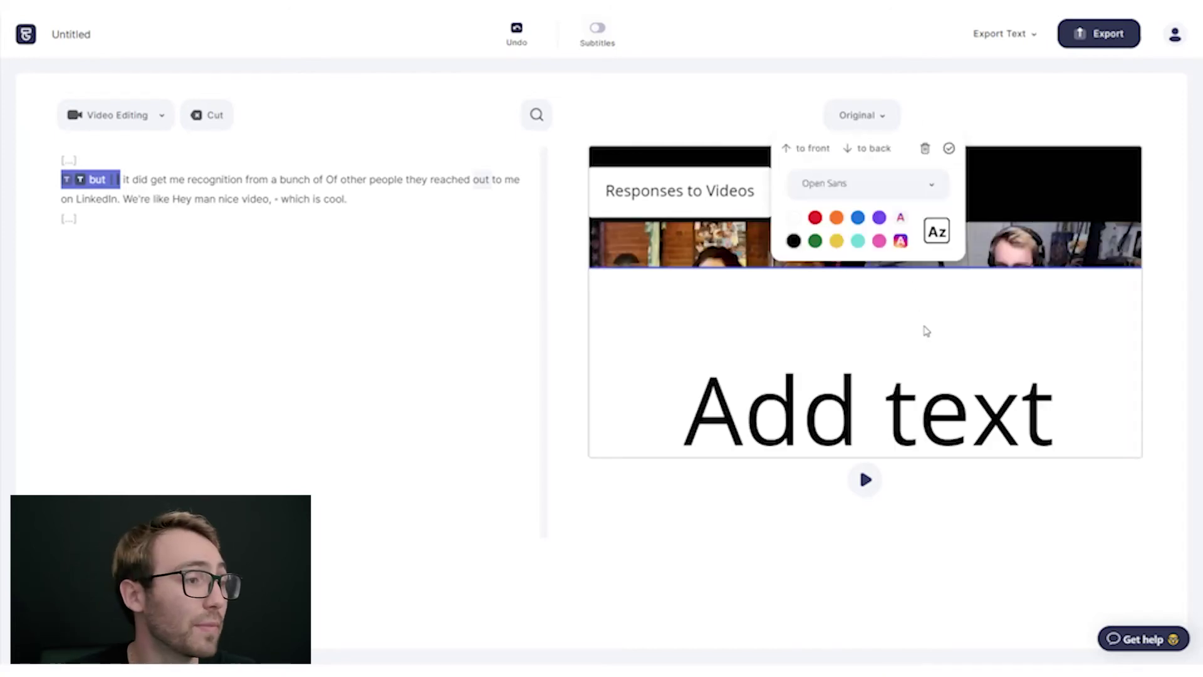
click(900, 241)
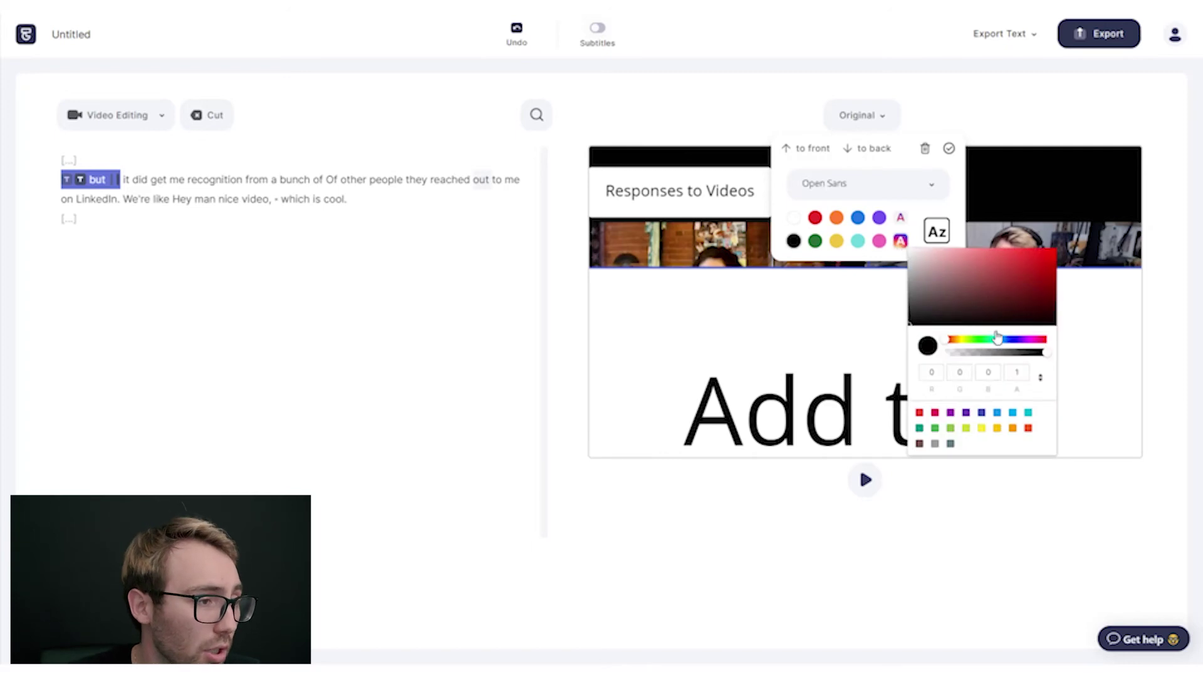
drag(996, 338, 953, 339)
mouse_move(952, 276)
mouse_down()
mouse_move(1037, 250)
mouse_move(1006, 250)
mouse_up()
click(1023, 179)
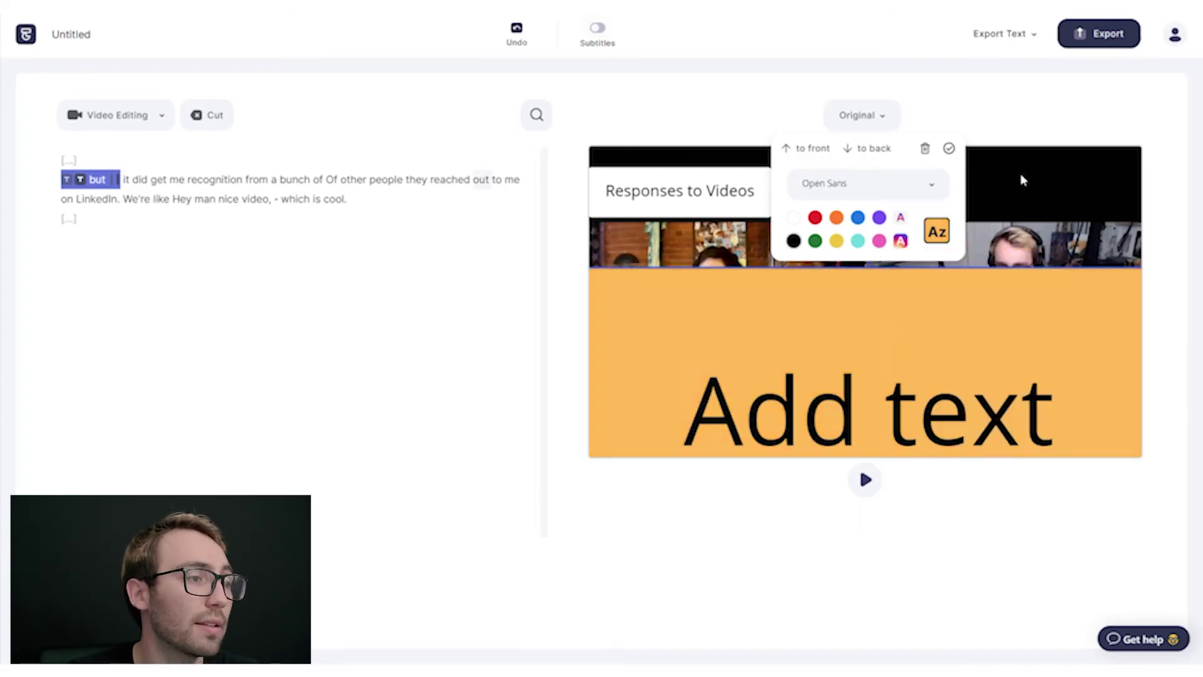
click(944, 41)
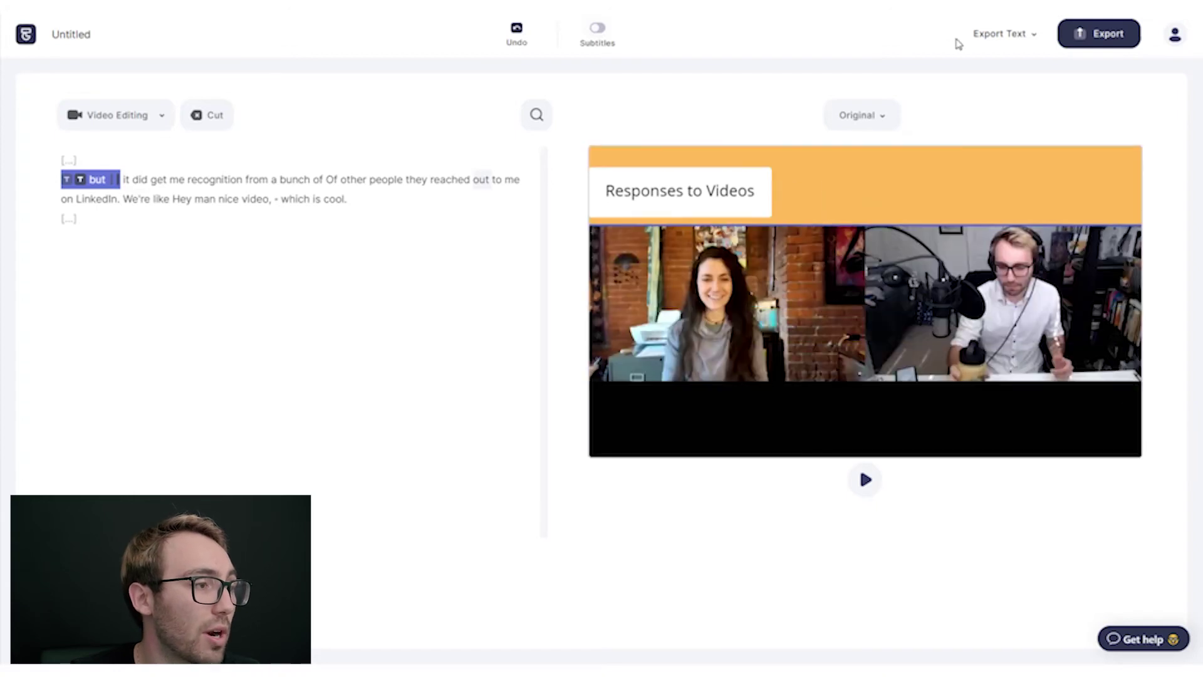
Give the 'Responses to Videos' title box the same orange background.
click(819, 154)
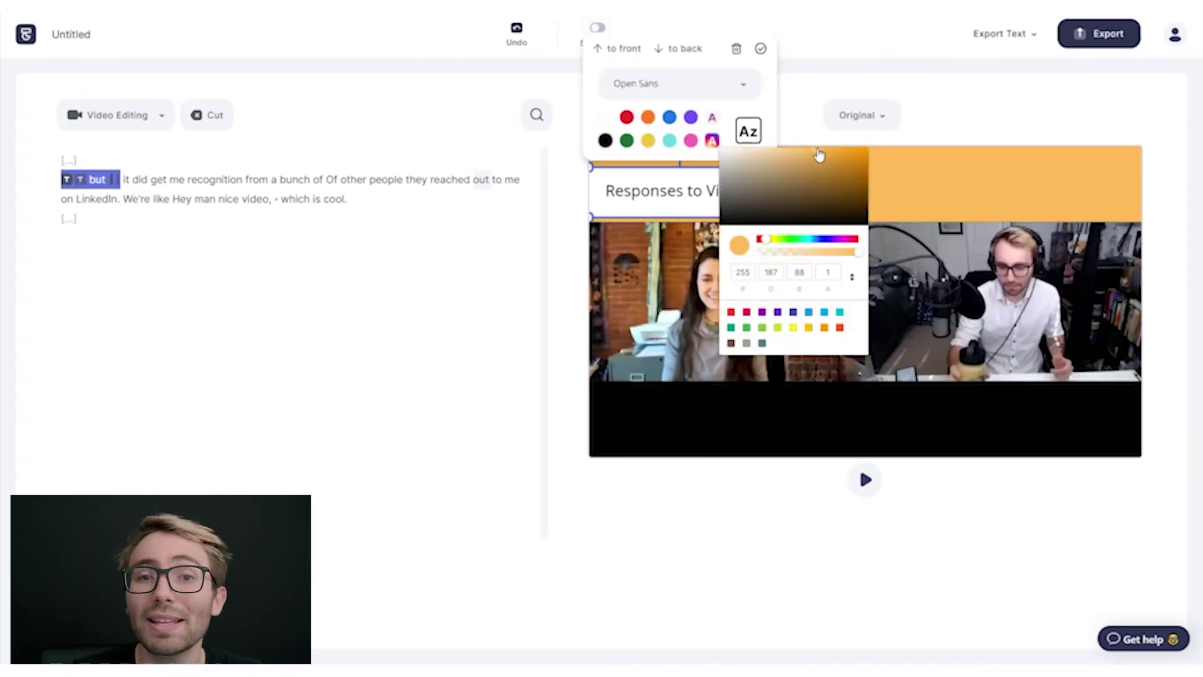
click(819, 155)
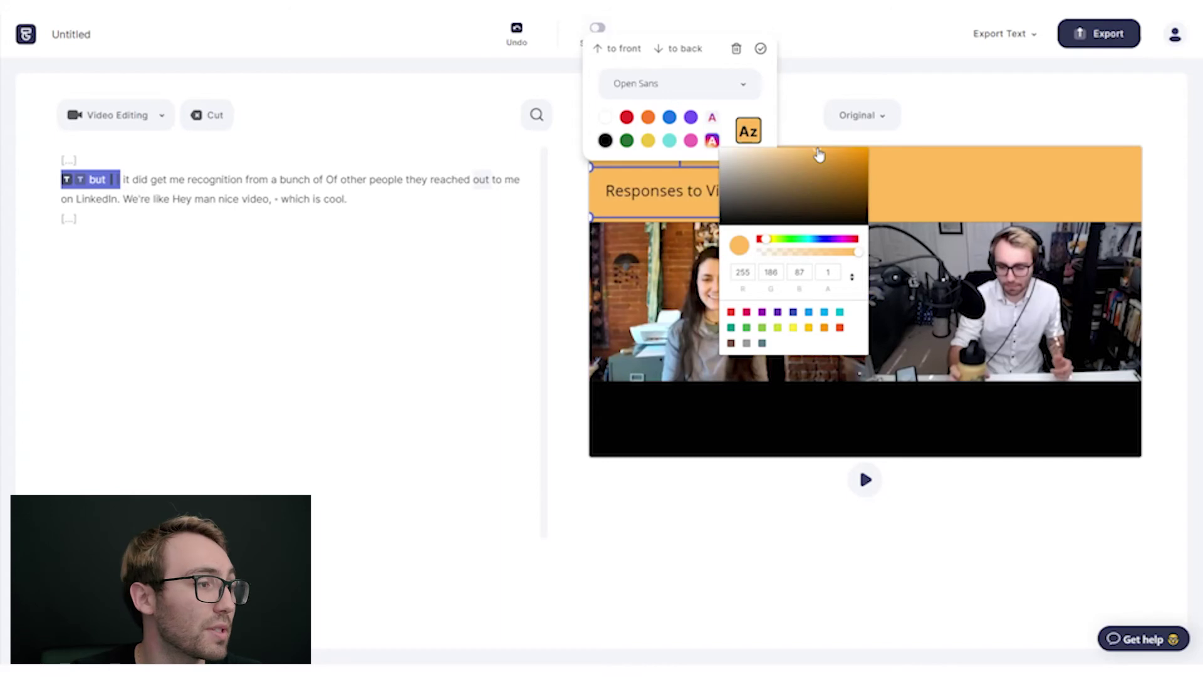
click(927, 186)
click(897, 166)
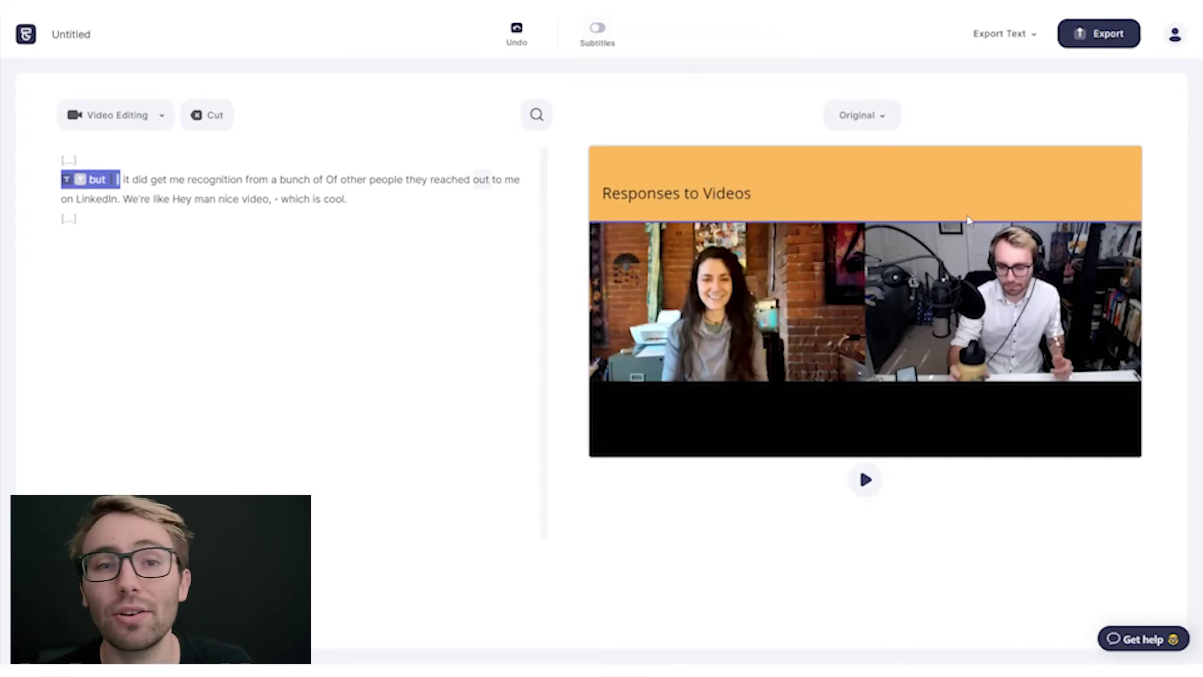
mouse_move(91, 178)
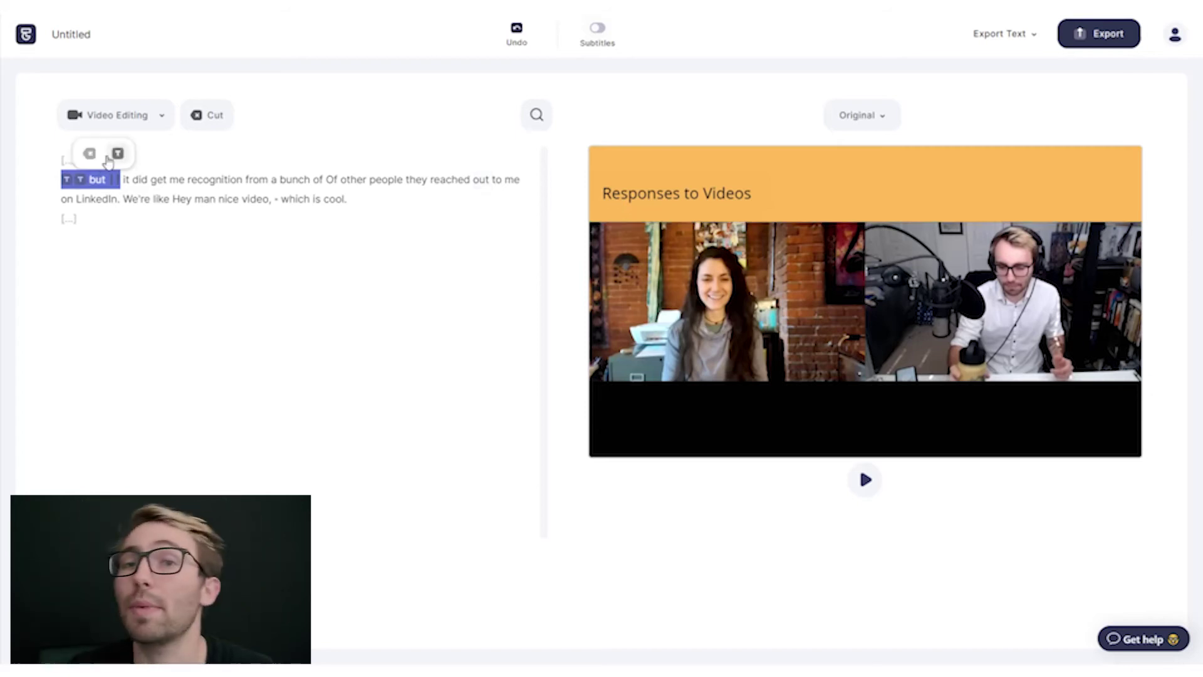
click(117, 154)
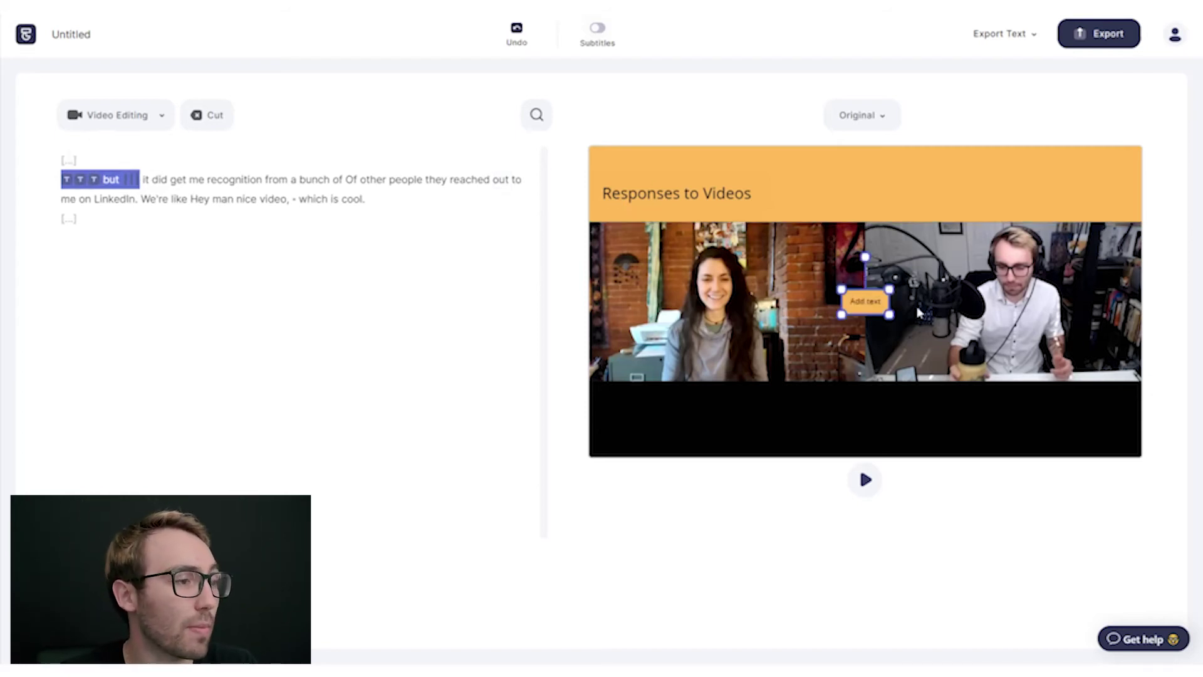
Add a '03.22.21' date label at the top-right of the orange banner and enlarge it.
click(878, 303)
drag(856, 301, 845, 302)
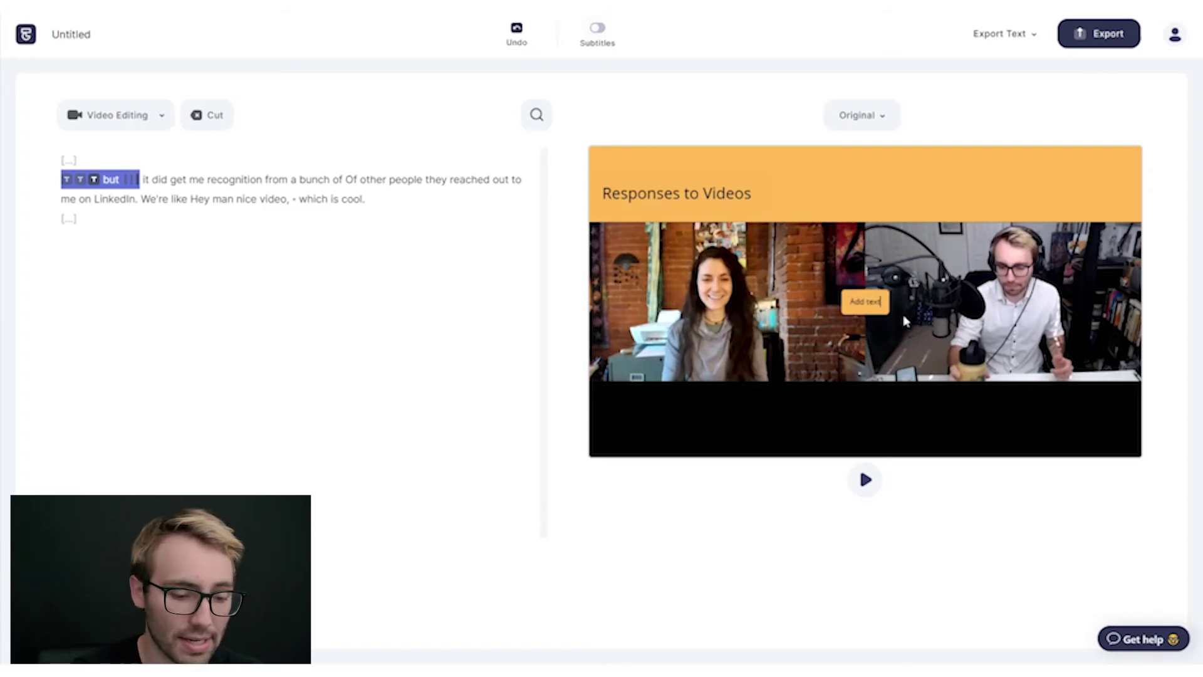
key(BackSpace)
text(q)
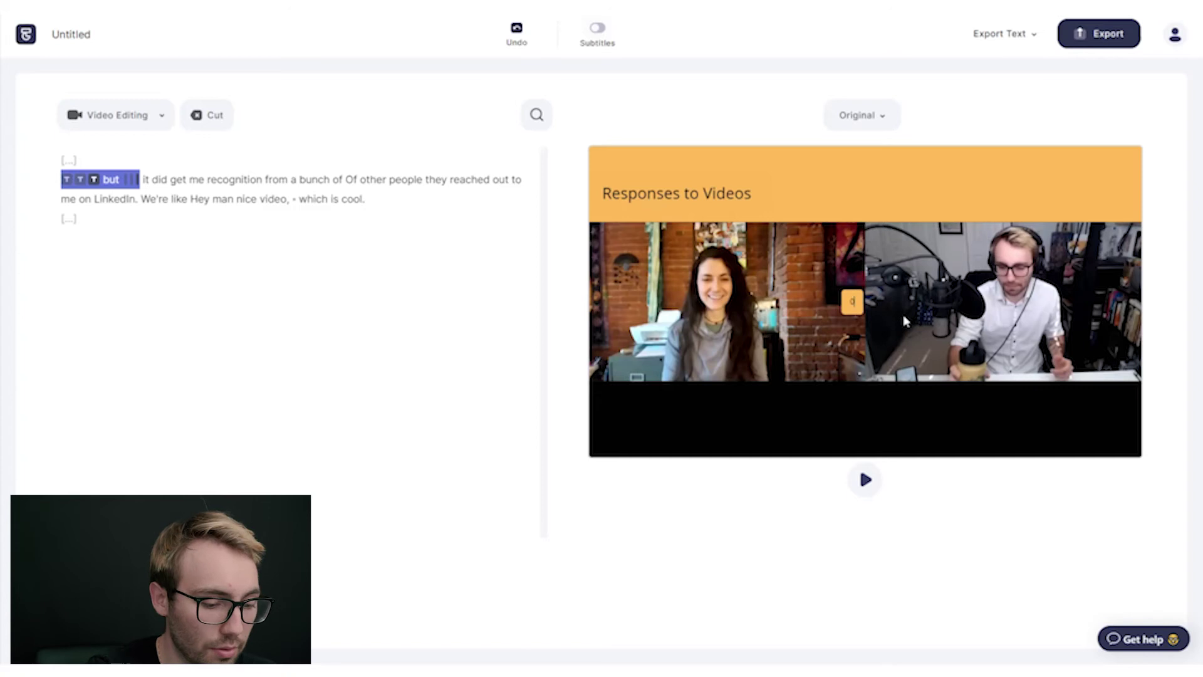
text(03.22.2)
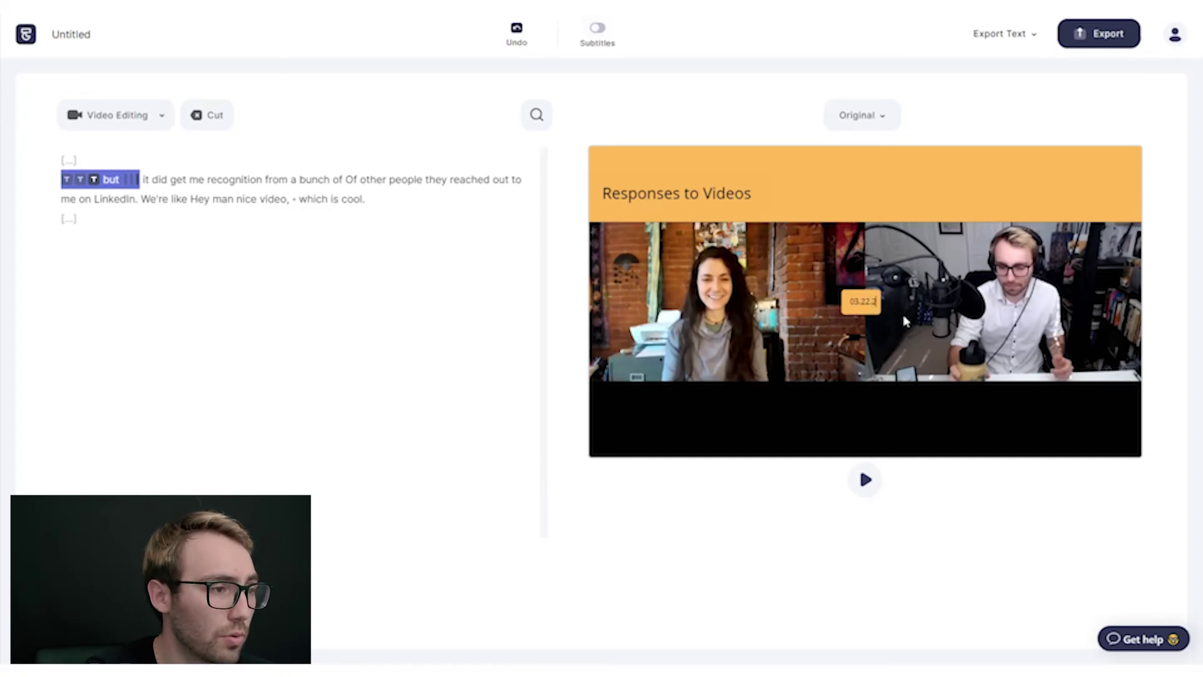
text(1)
click(881, 180)
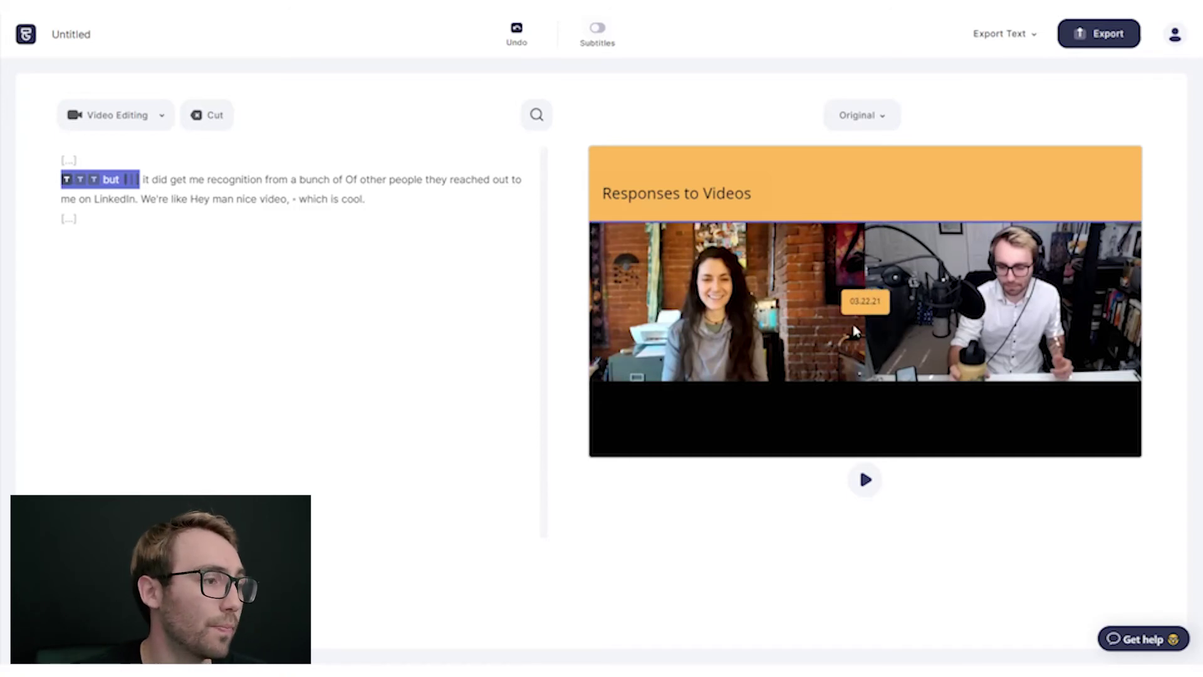
drag(855, 331, 1102, 214)
click(1107, 216)
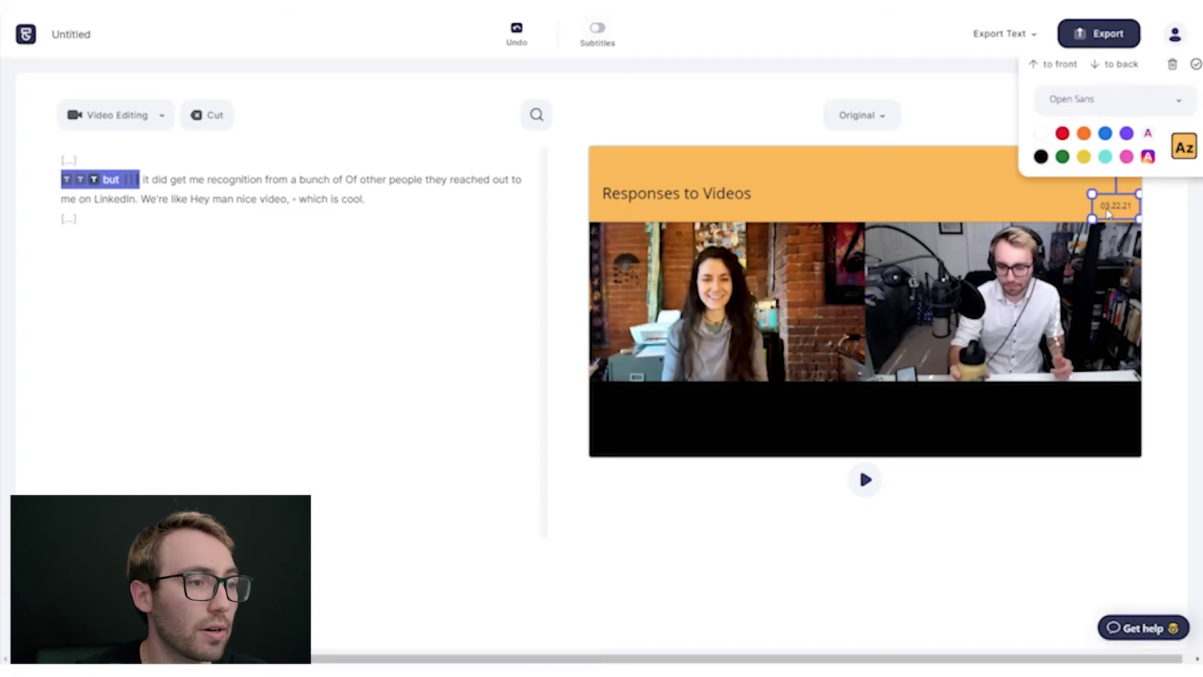
drag(1100, 205, 1063, 200)
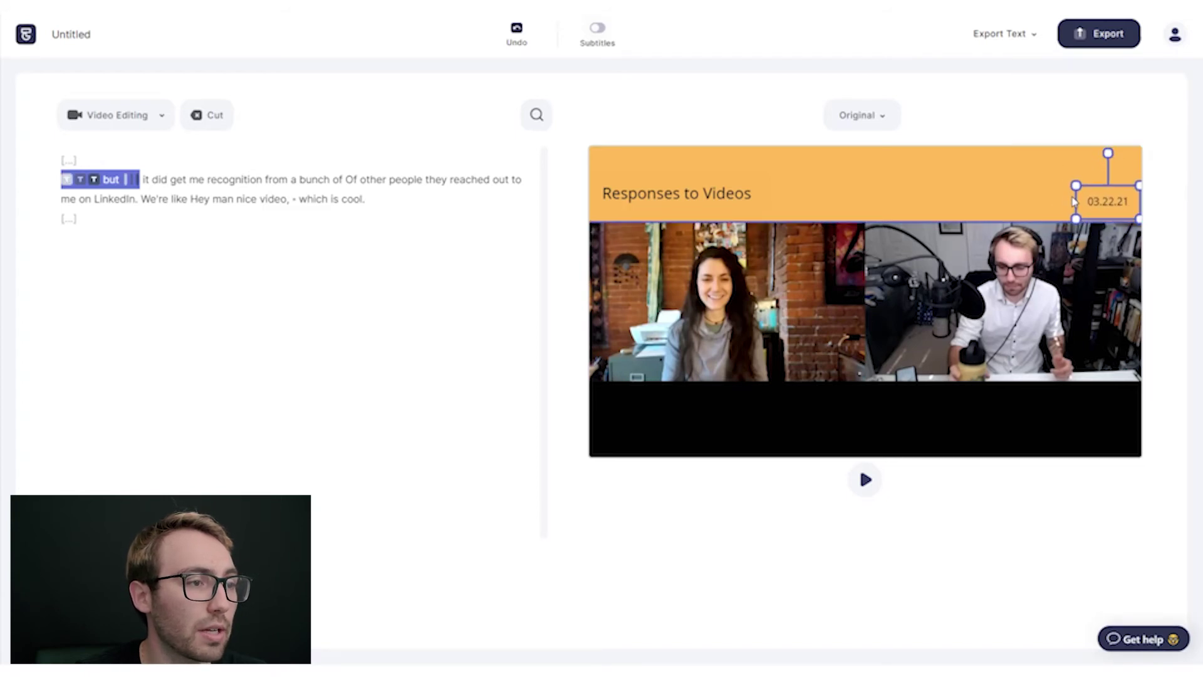
click(1121, 216)
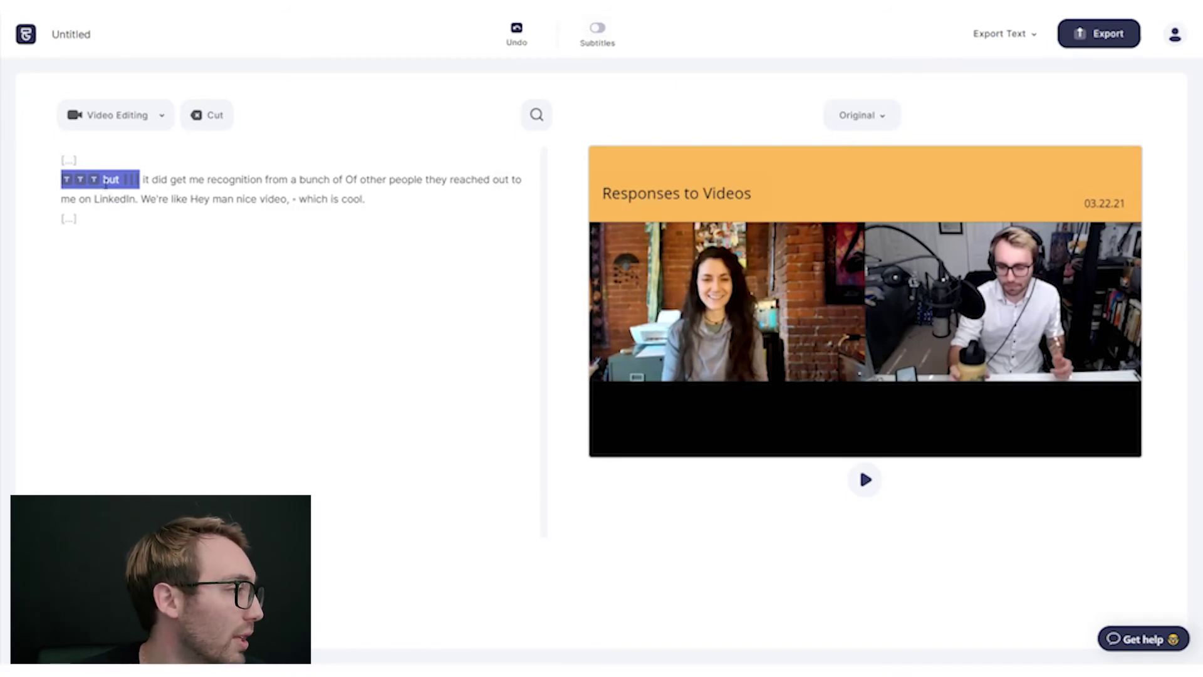
Add a text box and stretch it into a full-width orange strip along the video bottom.
click(121, 160)
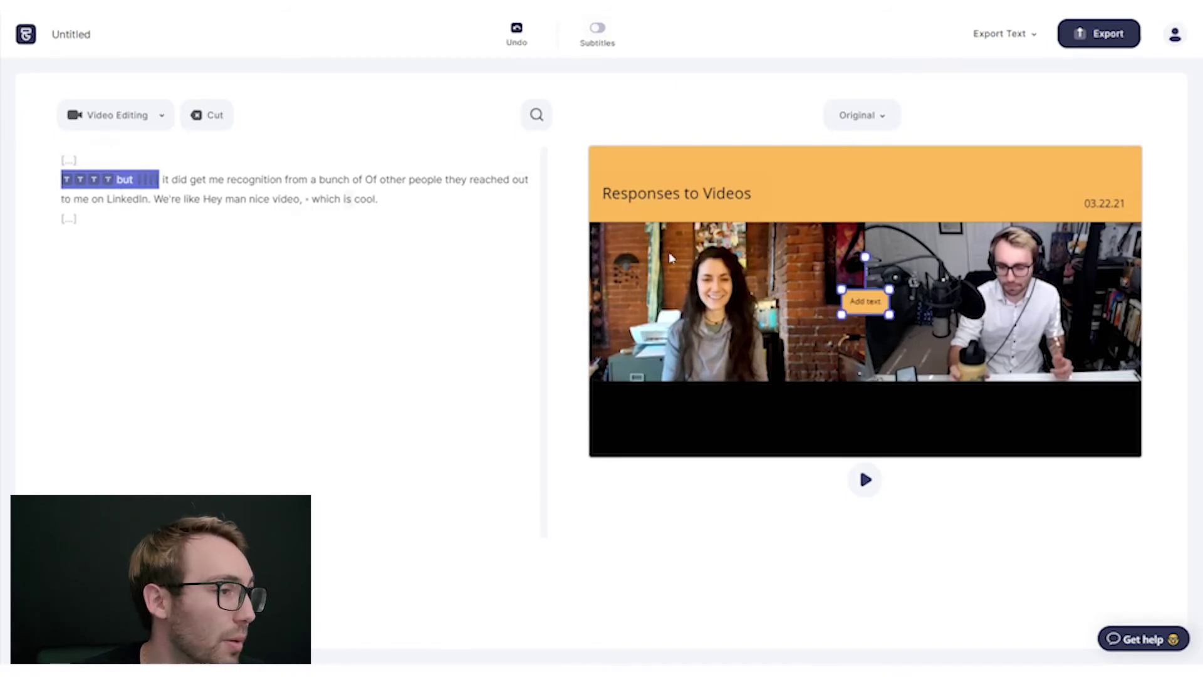
click(859, 318)
drag(841, 314, 407, 592)
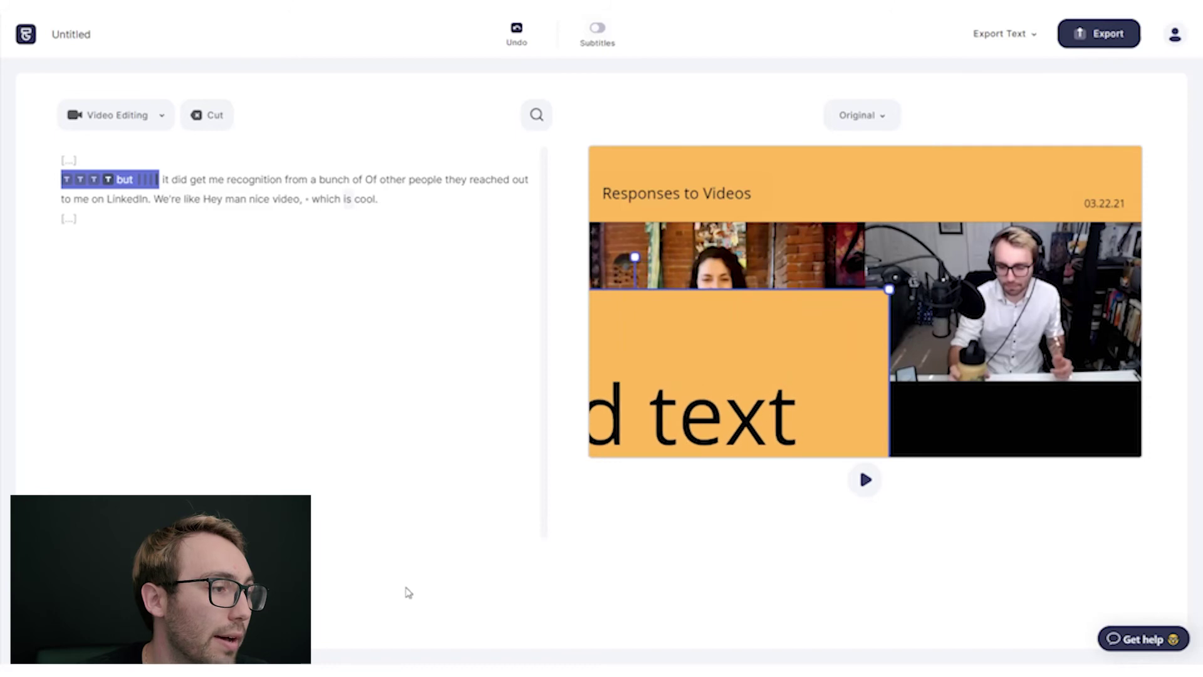
drag(407, 592, 1032, 519)
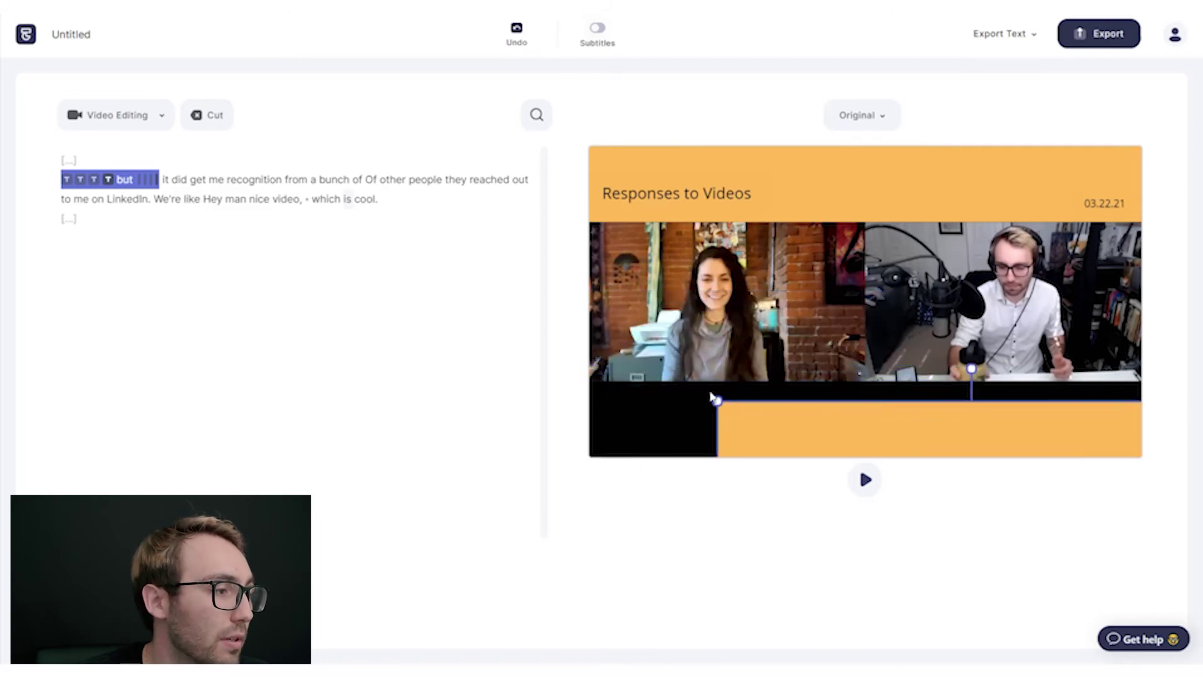
drag(711, 396, 569, 385)
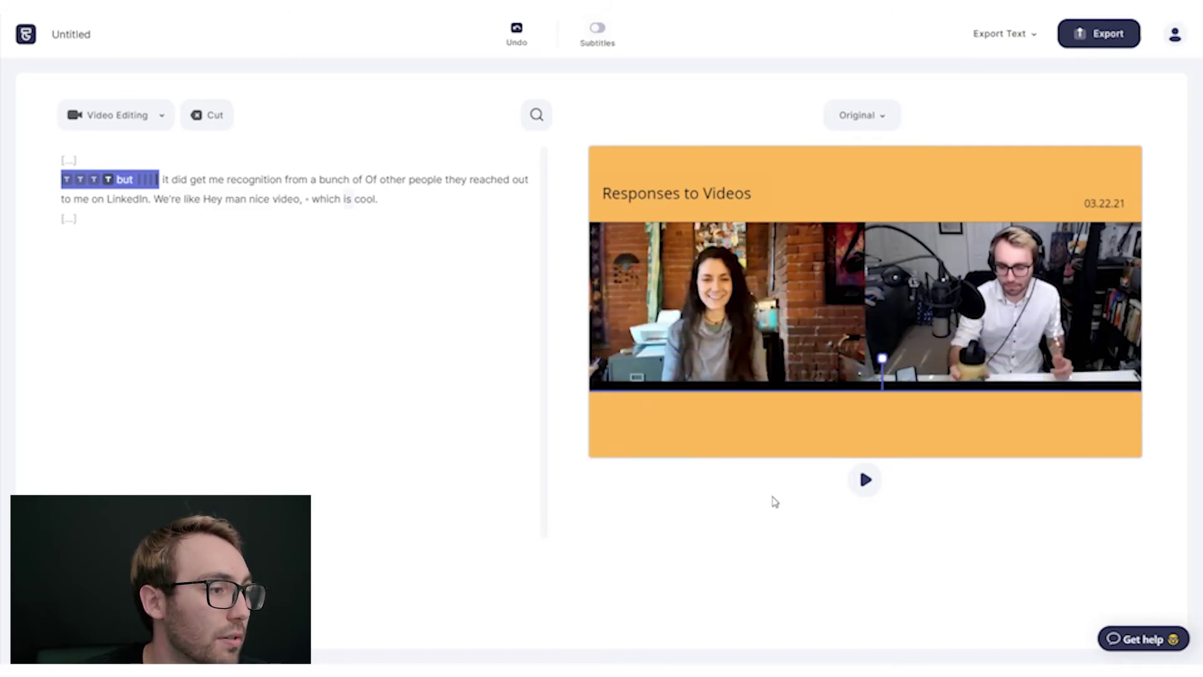
click(597, 27)
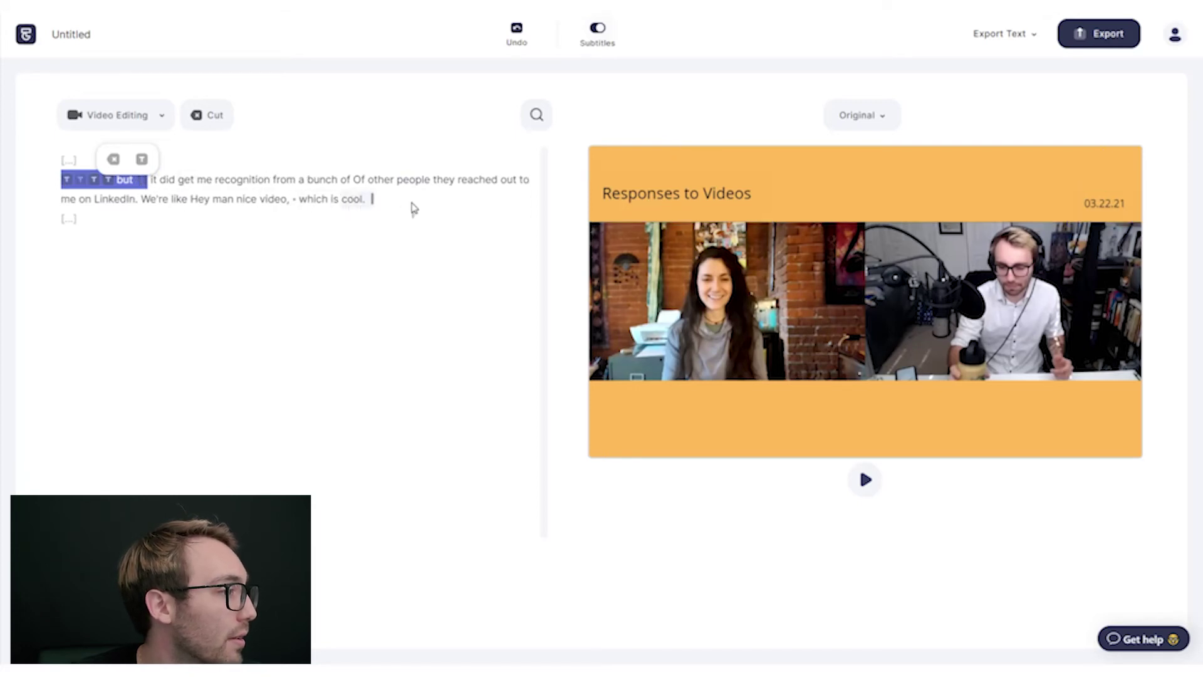
Enable static subtitles and play the clip to check captions on the bottom banner.
click(865, 479)
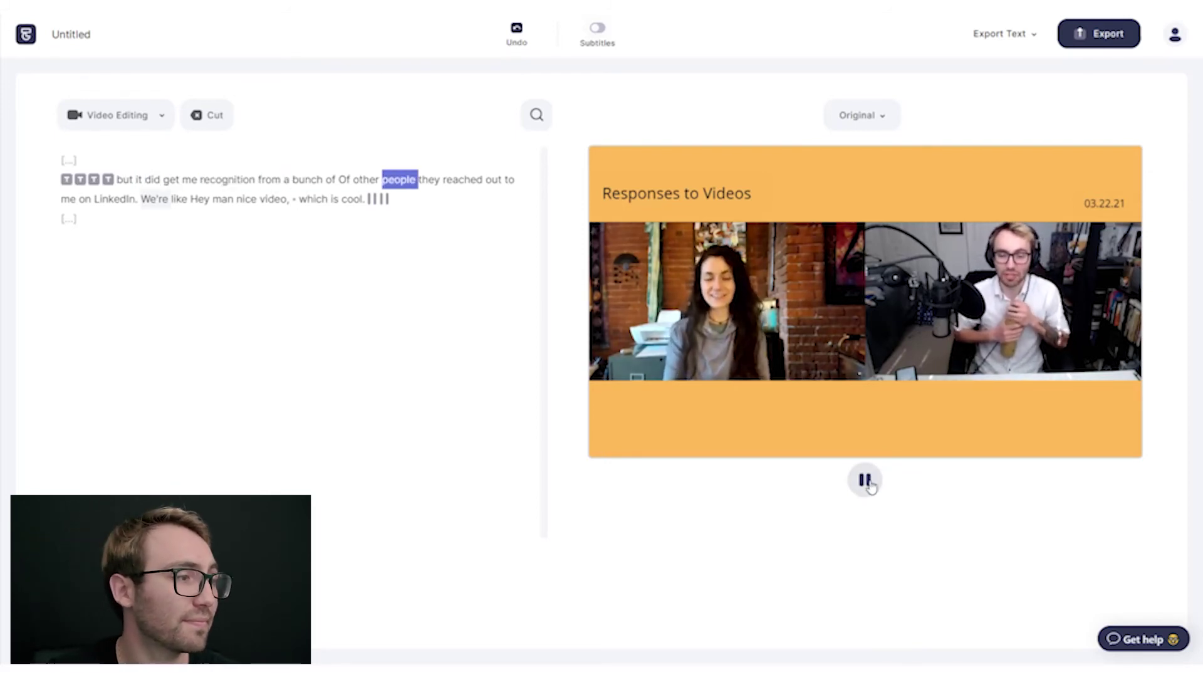
click(869, 483)
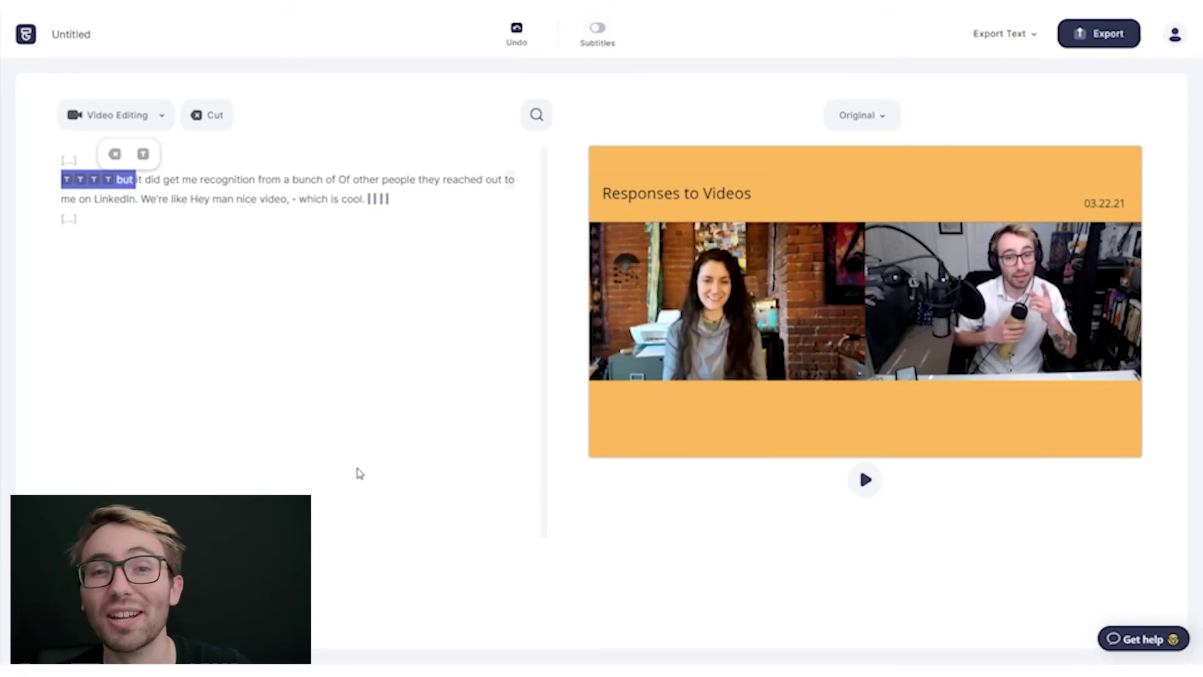
click(598, 36)
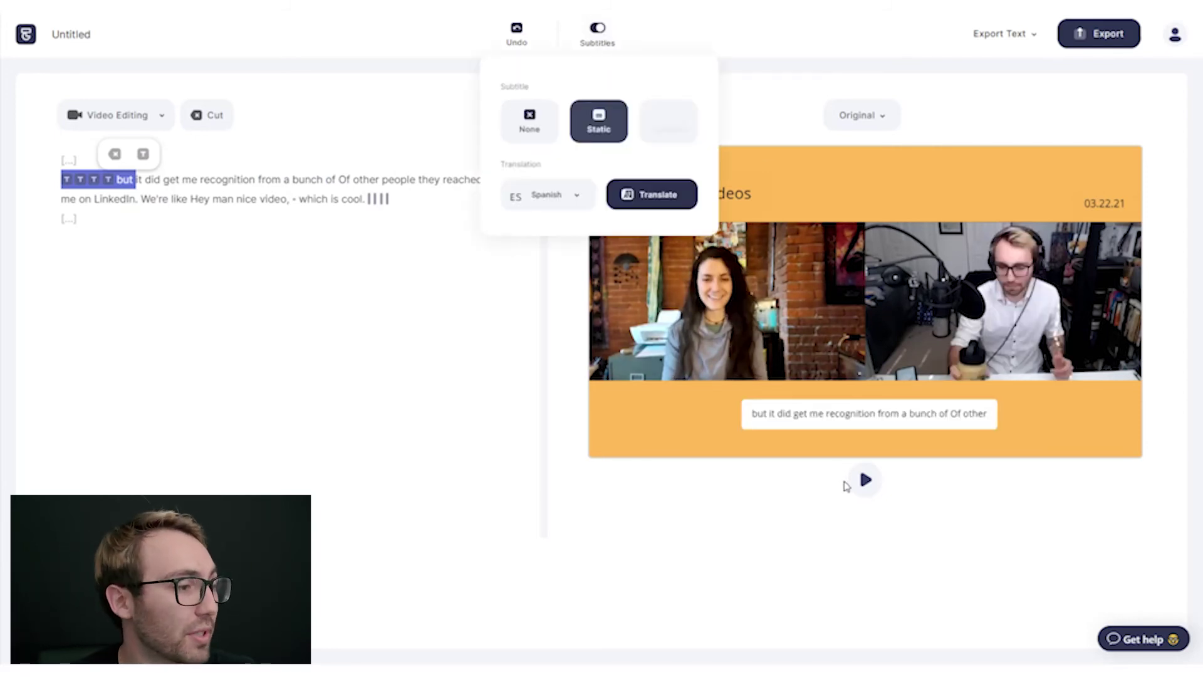
click(867, 481)
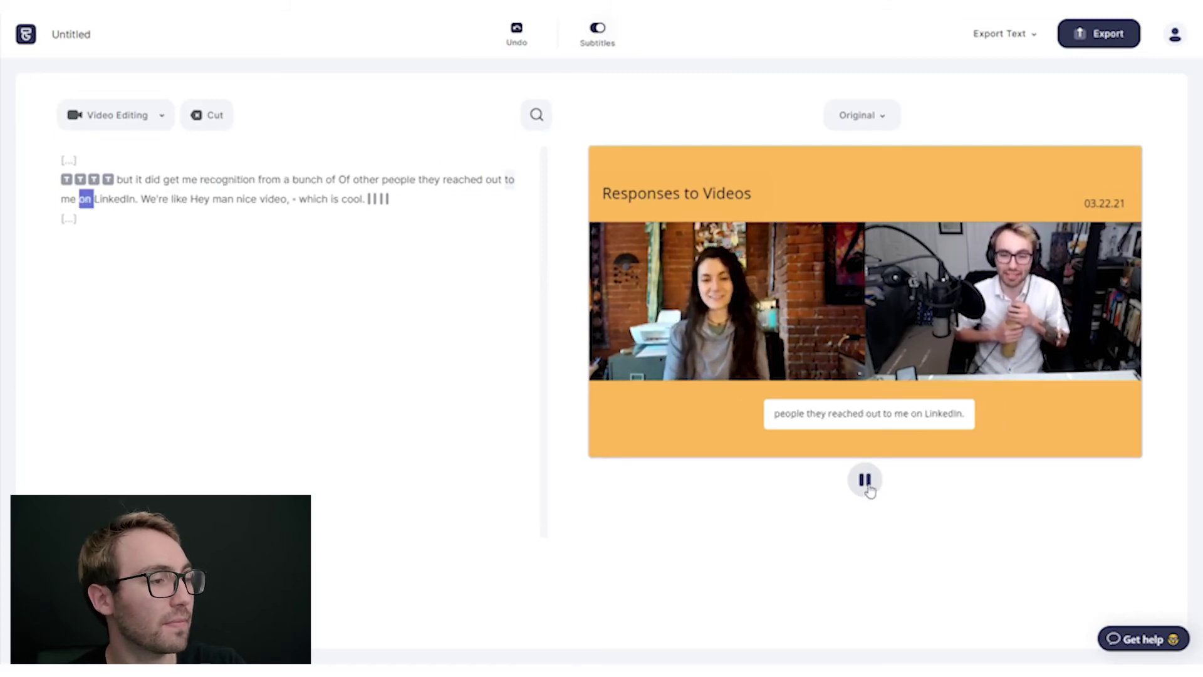
click(868, 492)
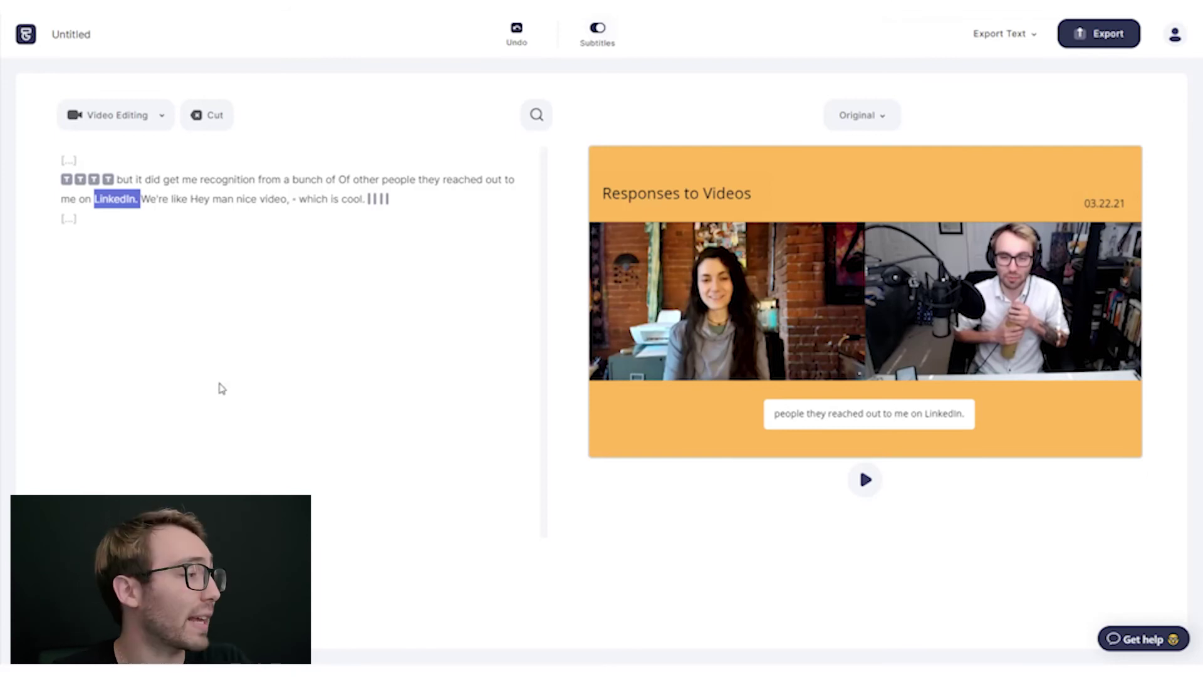
click(123, 181)
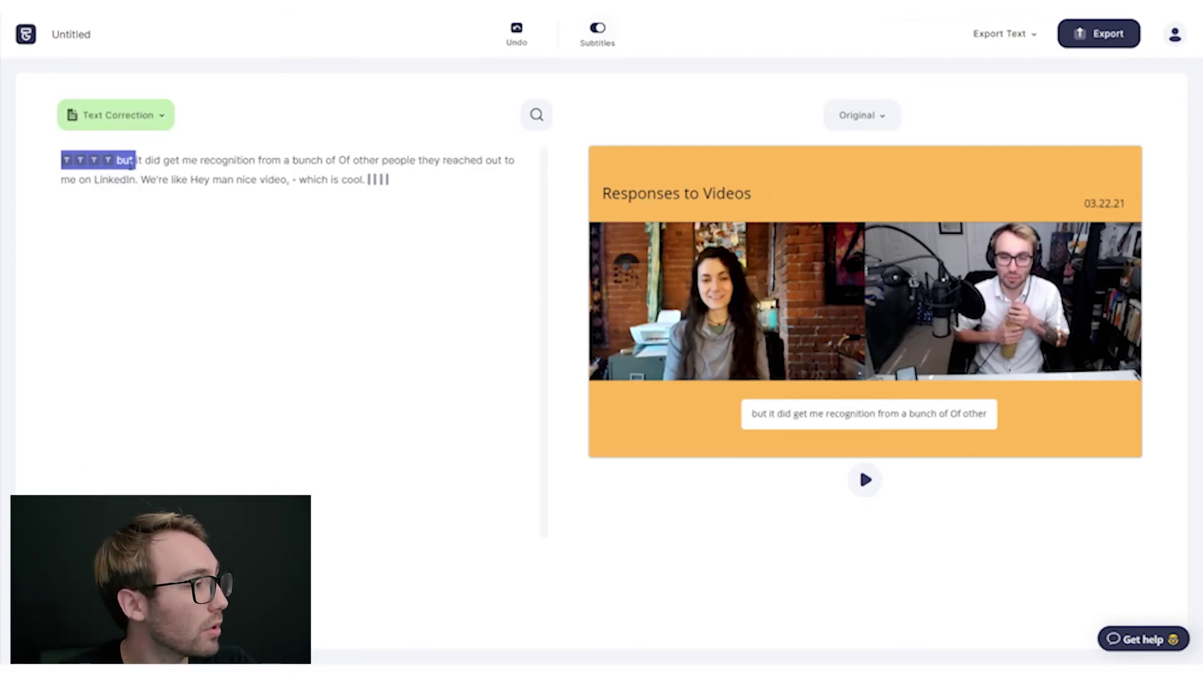
Remove the stray 'Of', capitalise 'But', fix punctuation, then return to video editing.
drag(131, 164, 125, 159)
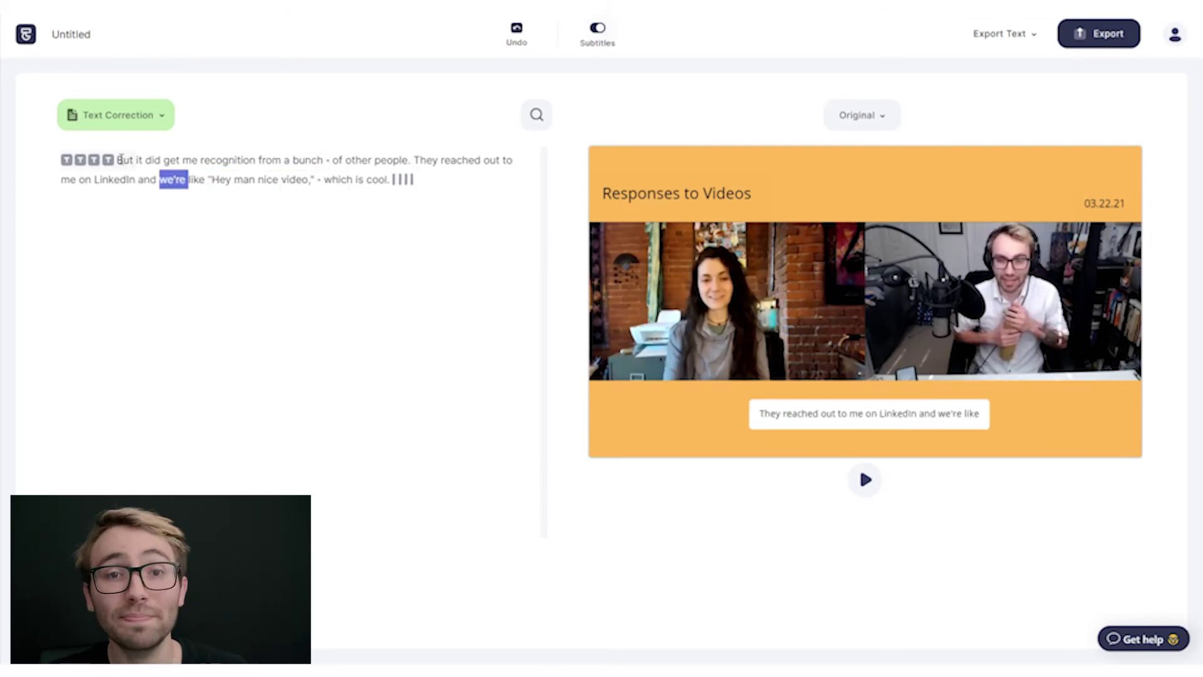
click(139, 119)
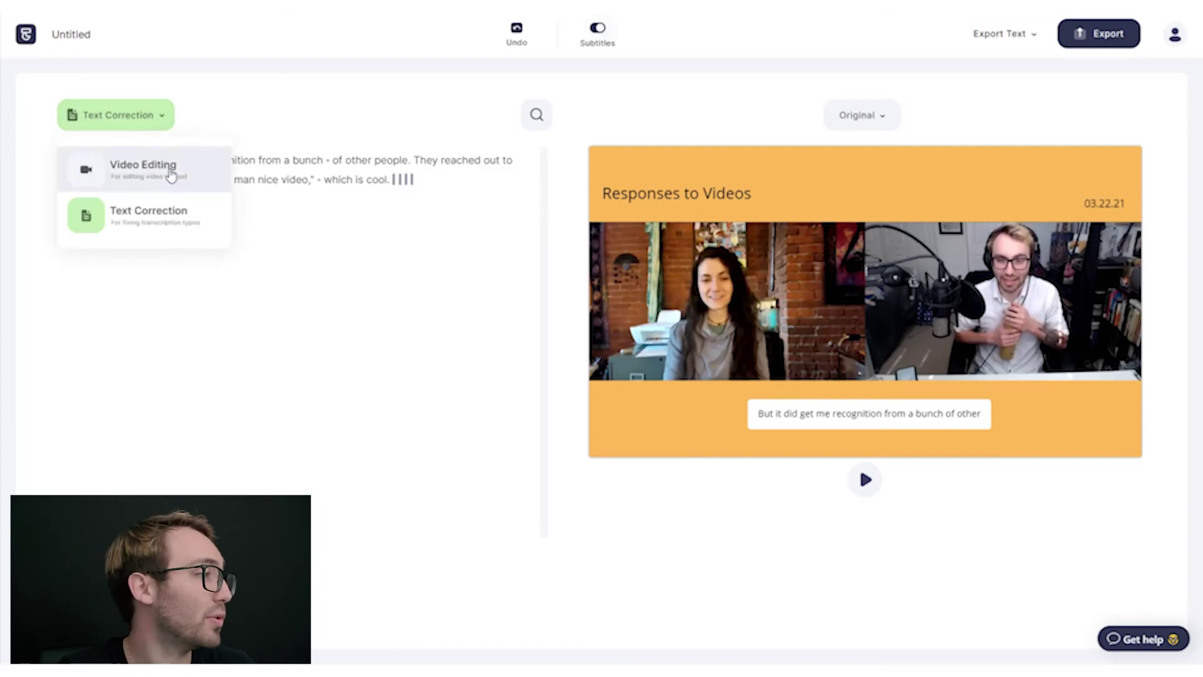
click(164, 170)
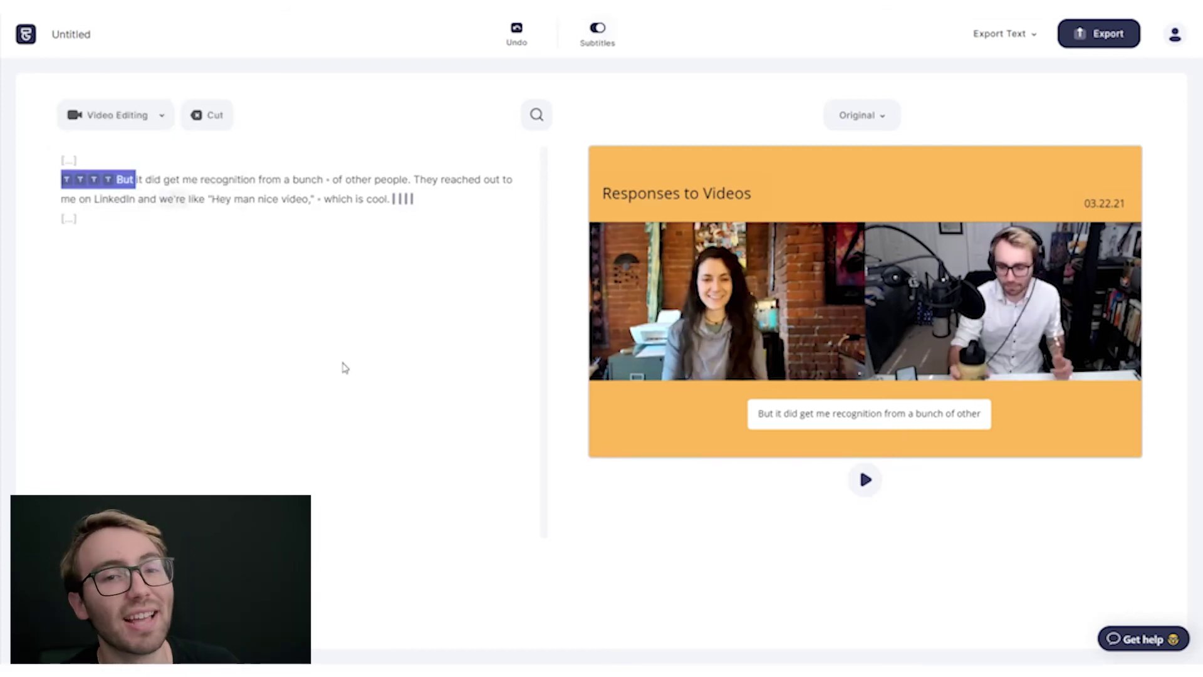
click(876, 493)
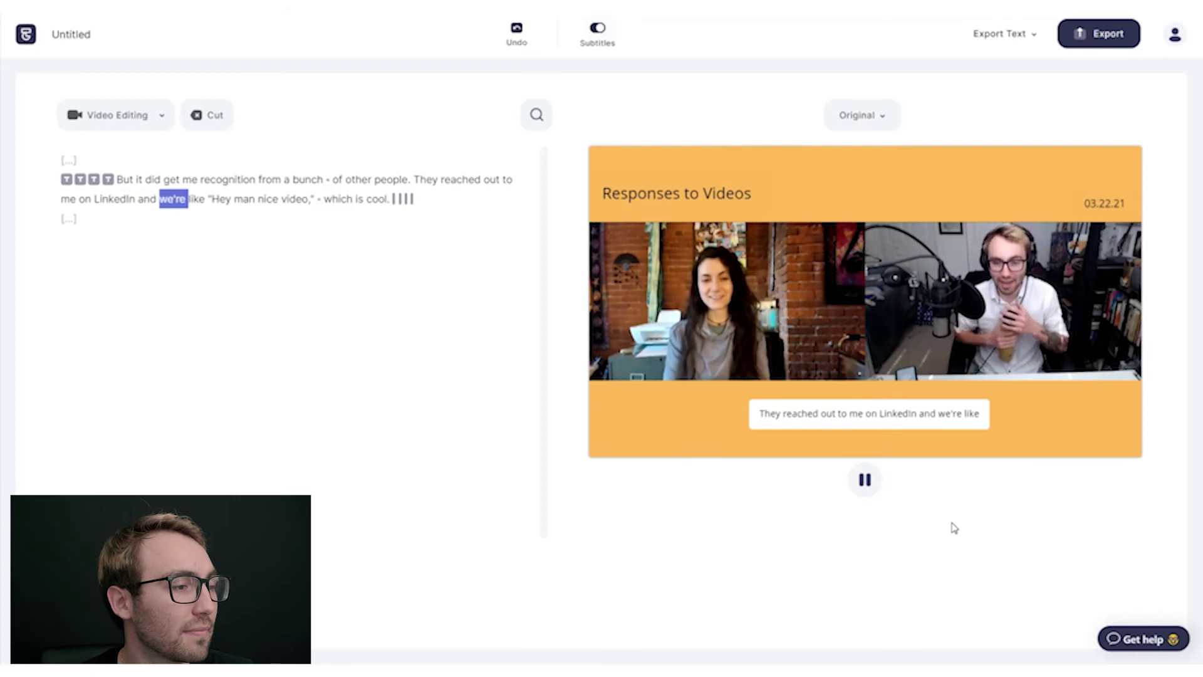
click(868, 493)
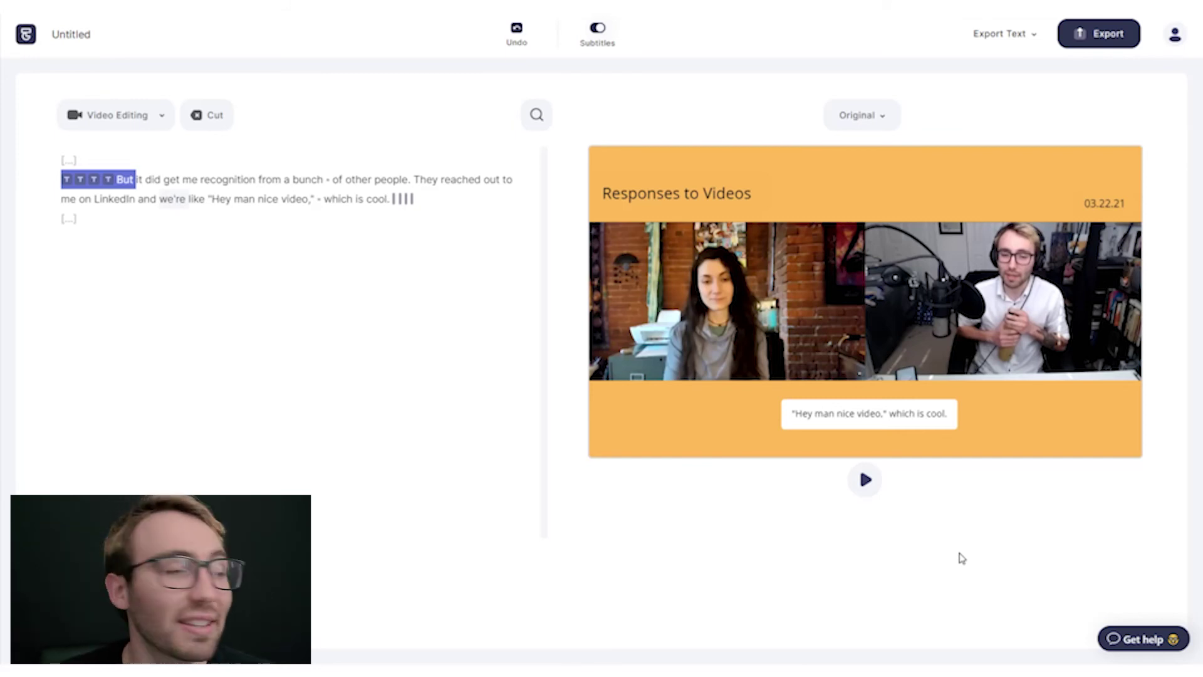
click(1091, 44)
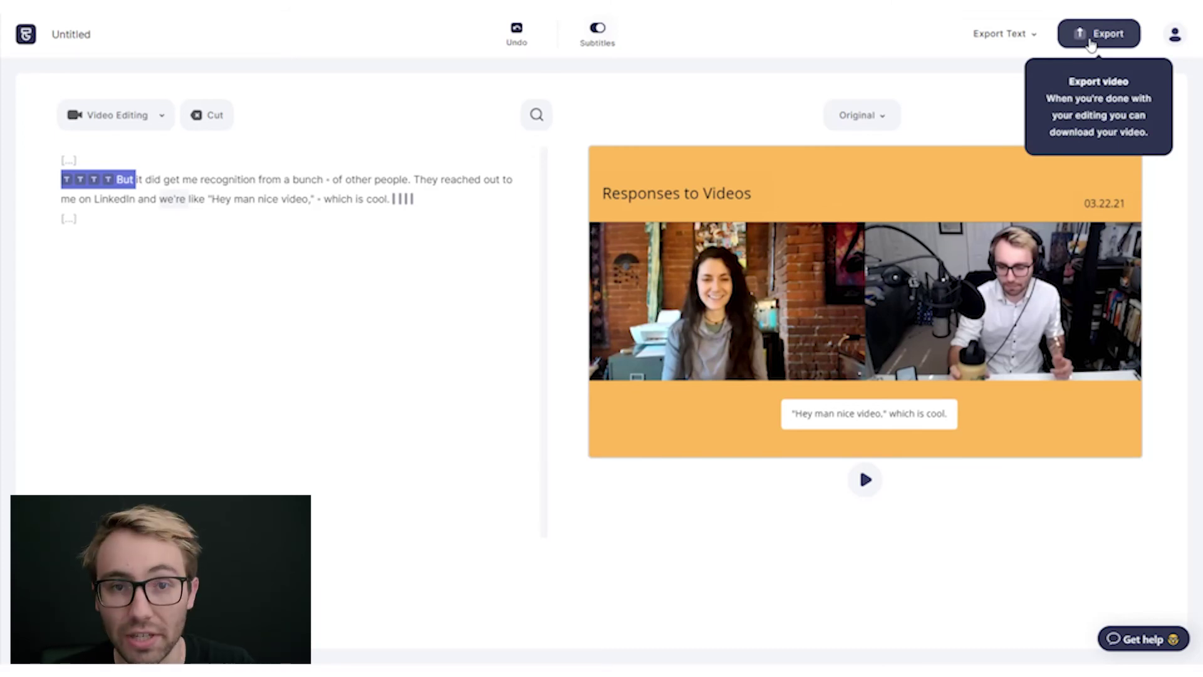
Export the subtitled clip and download the finished video.
click(1090, 43)
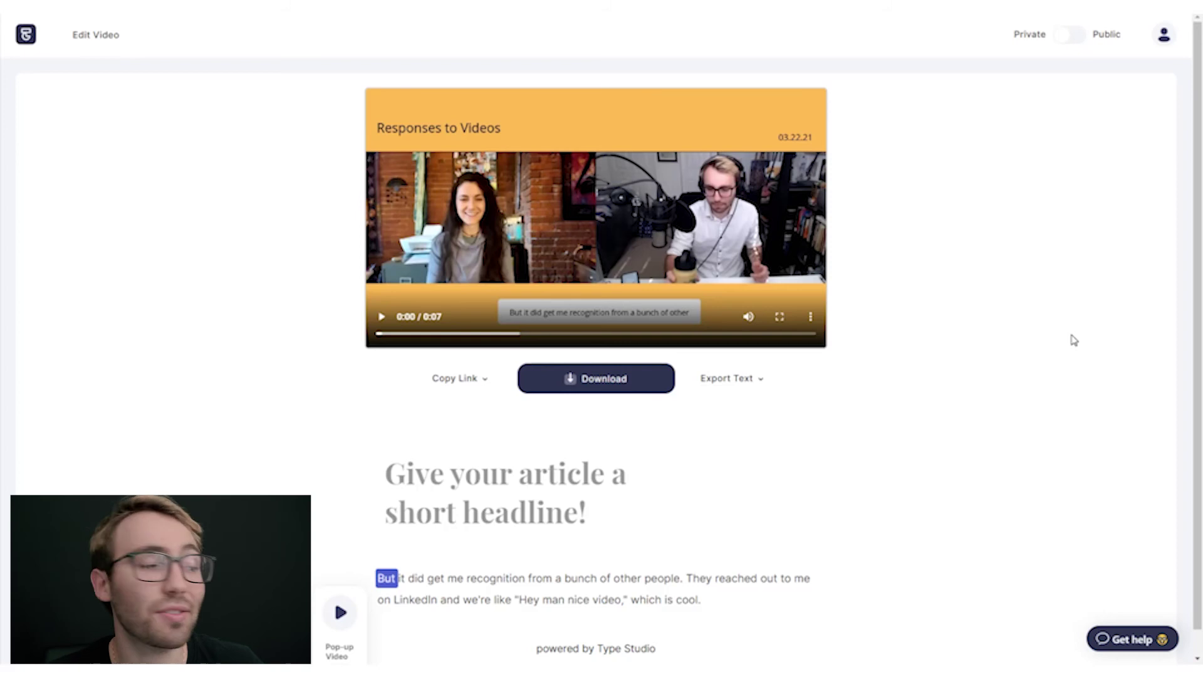
click(606, 386)
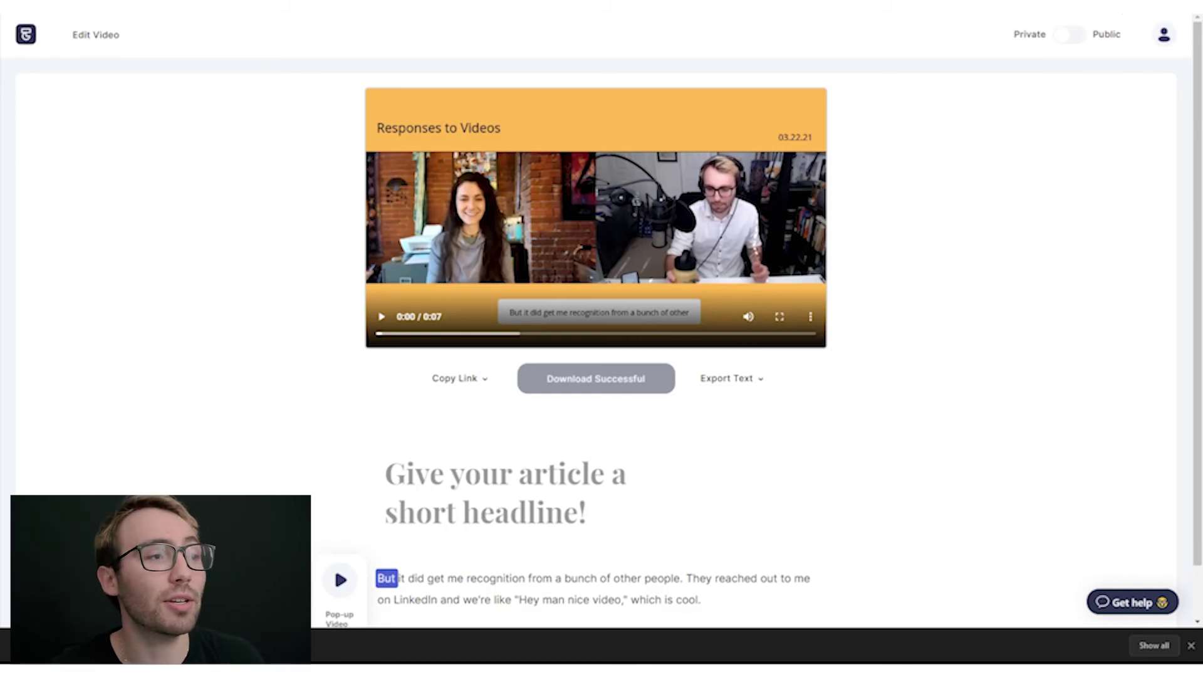
Copy the exported clip's public share URL, then briefly play and pause the video to check it.
click(462, 380)
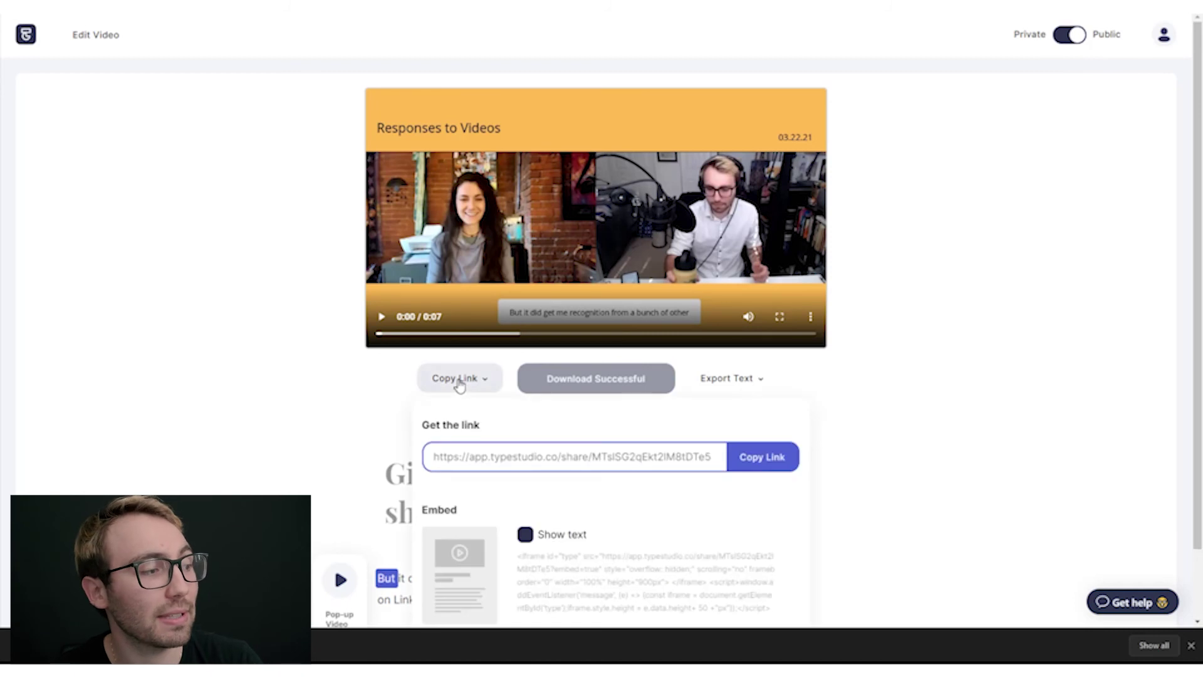
click(760, 463)
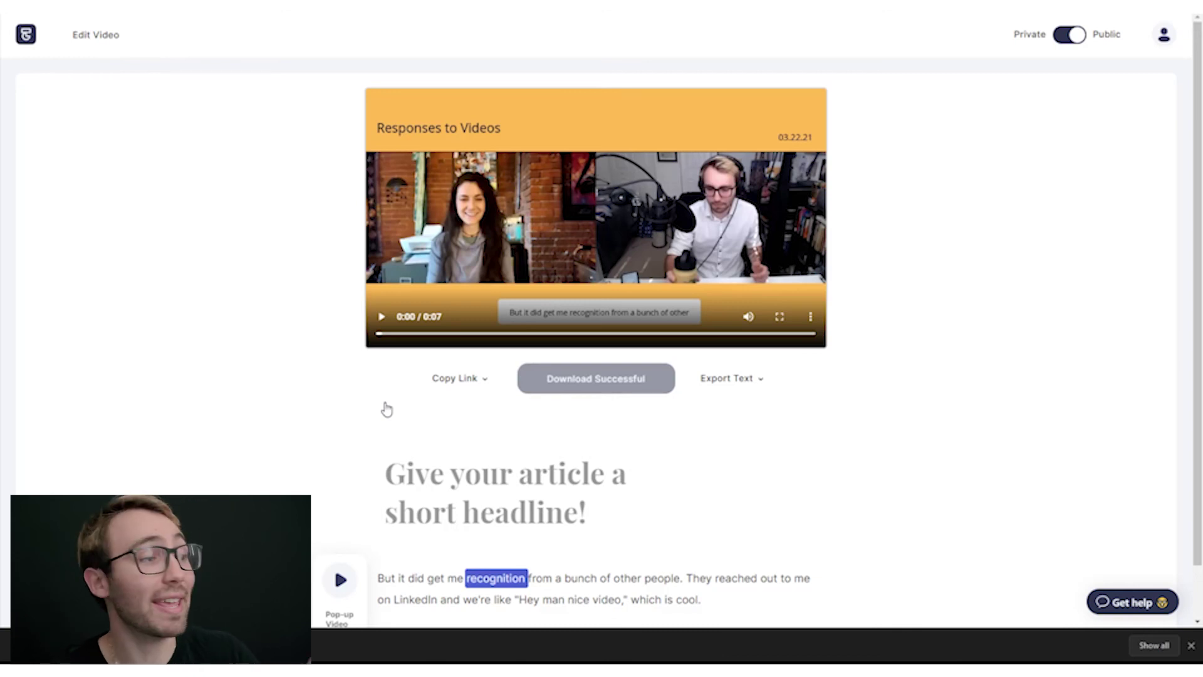
click(381, 317)
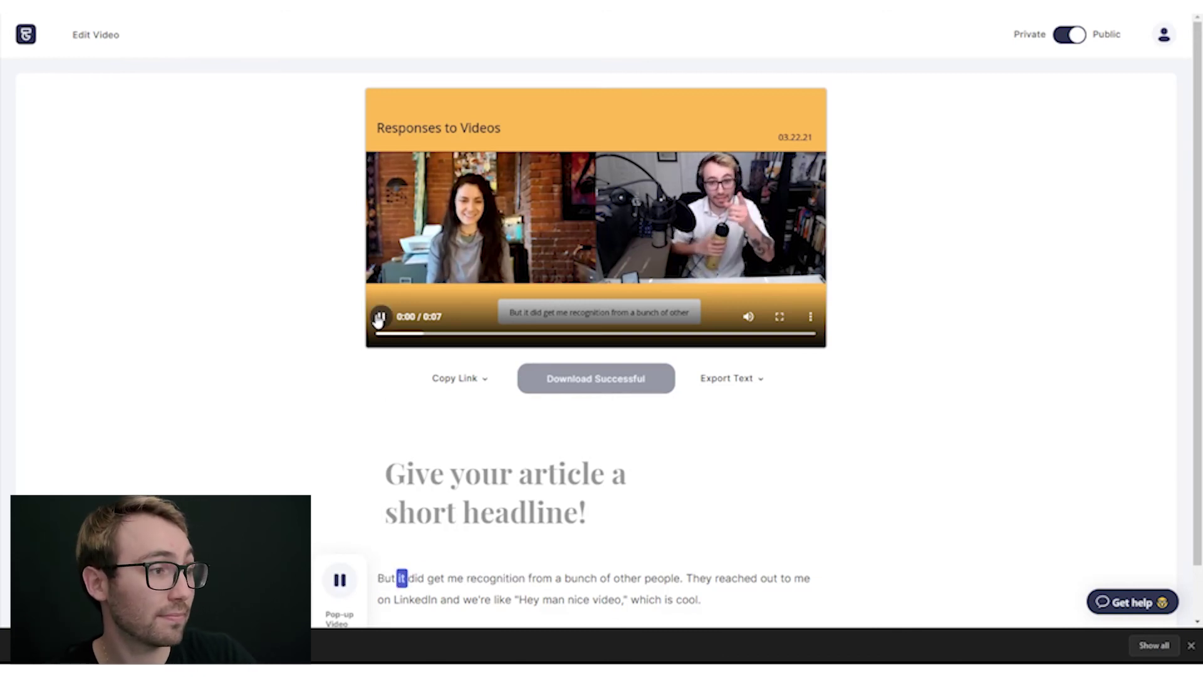
click(381, 316)
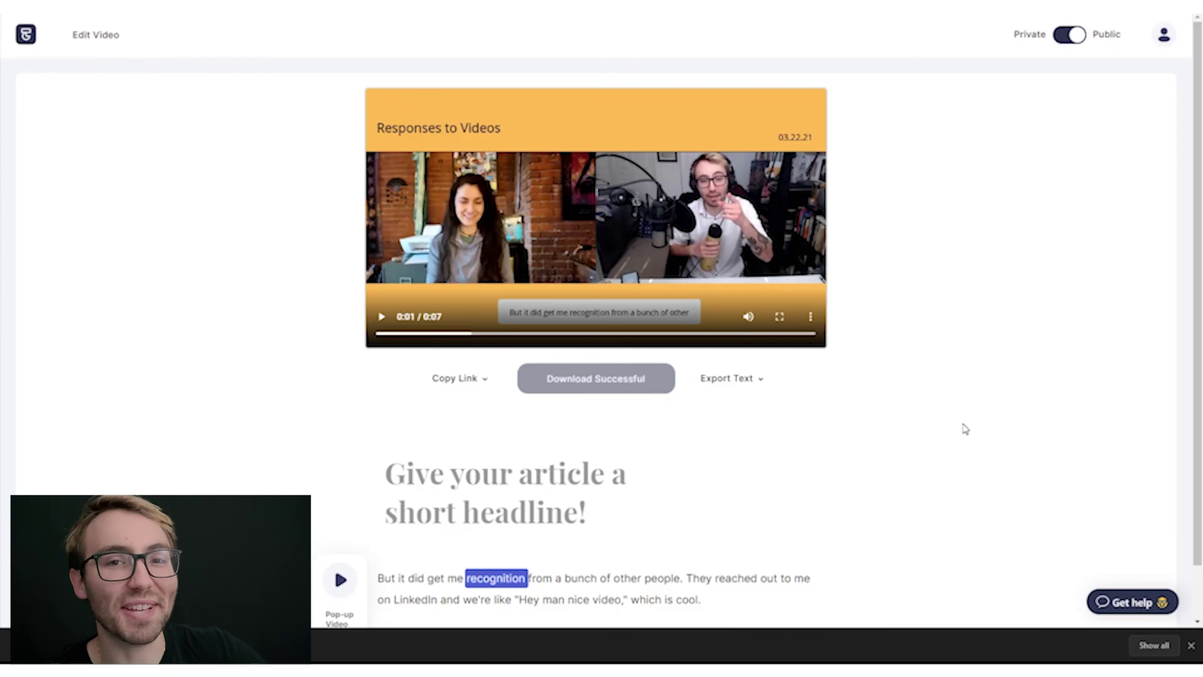